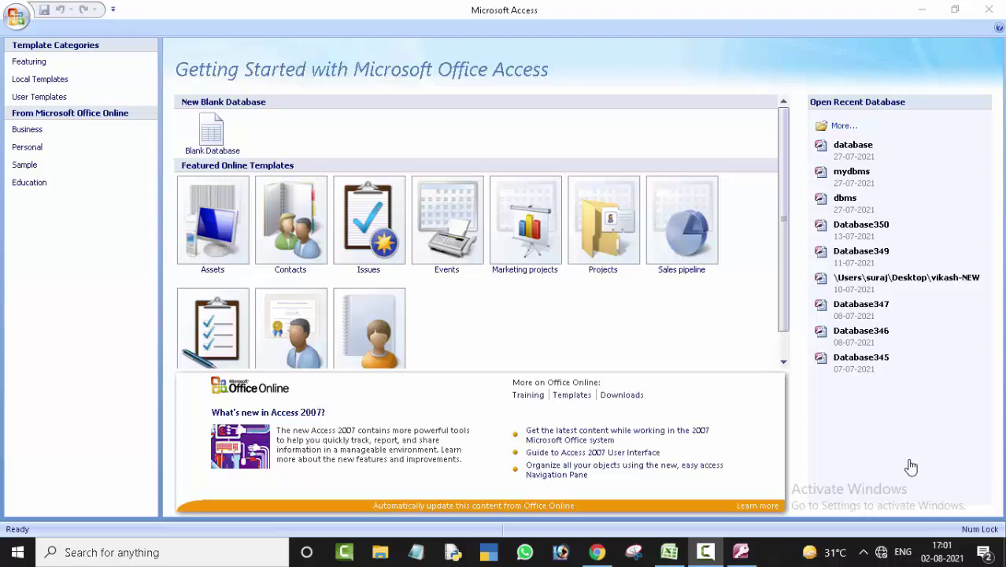
Create a blank database, save Table1 in Design view, and clear the ID field name
{"action": "left_click", "coordinate": [212, 130]}
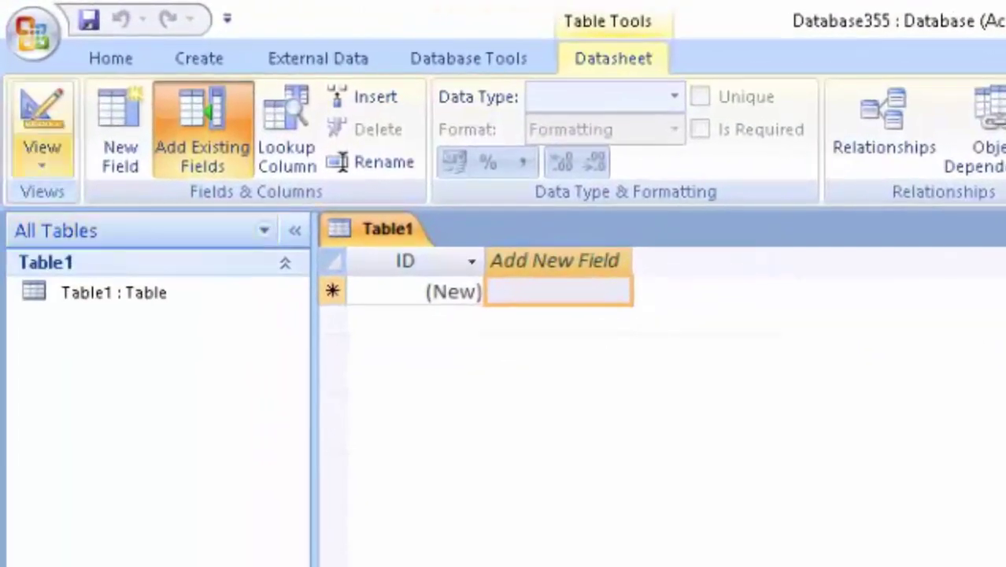
{"action": "left_click", "coordinate": [37, 126]}
{"action": "left_click", "coordinate": [128, 279]}
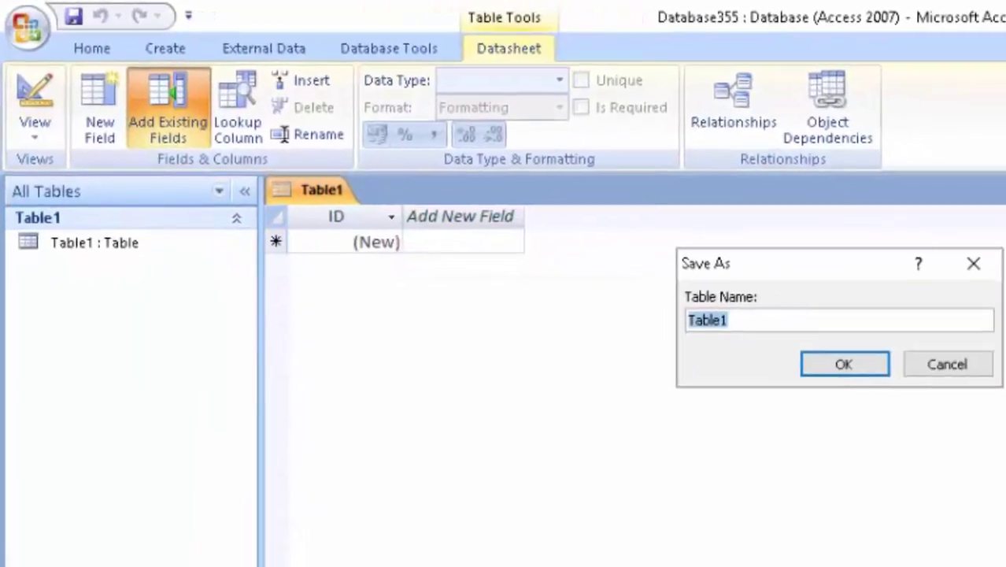
{"action": "key", "text": "Return"}
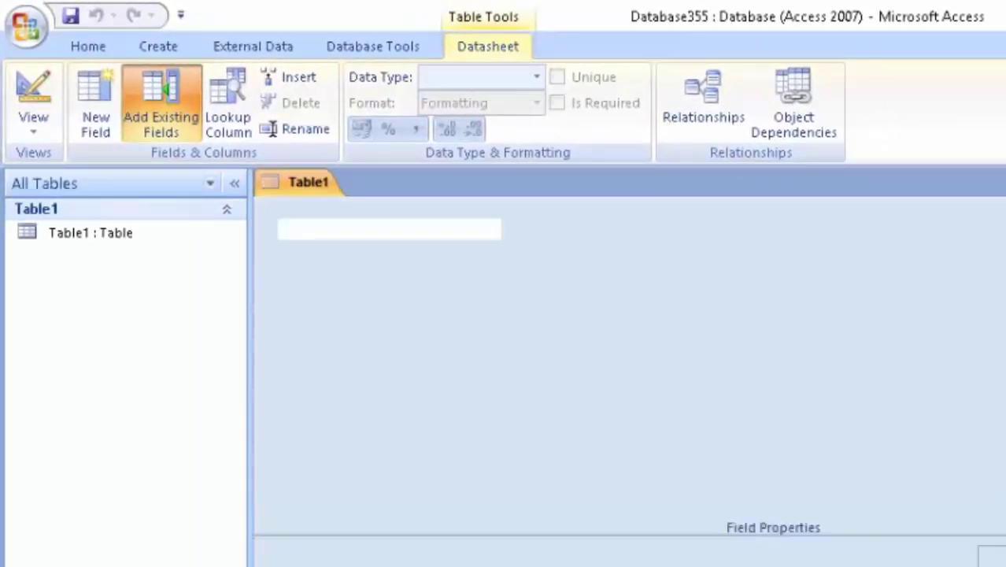
{"action": "key", "text": "Delete"}
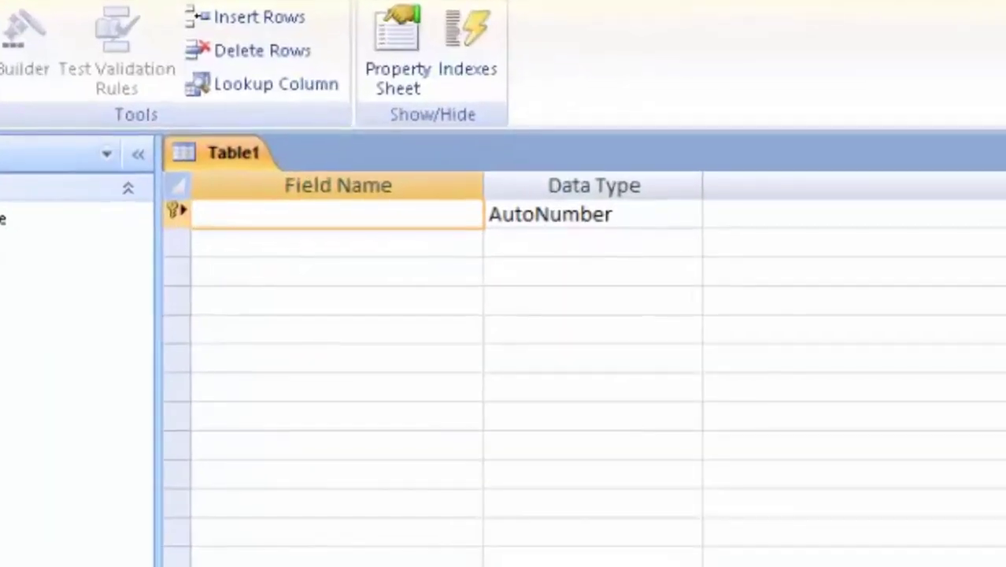
Enter the field names id and Product Name
{"action": "type", "text": "R"}
{"action": "key", "text": "BackSpace"}
{"action": "type", "text": "id"}
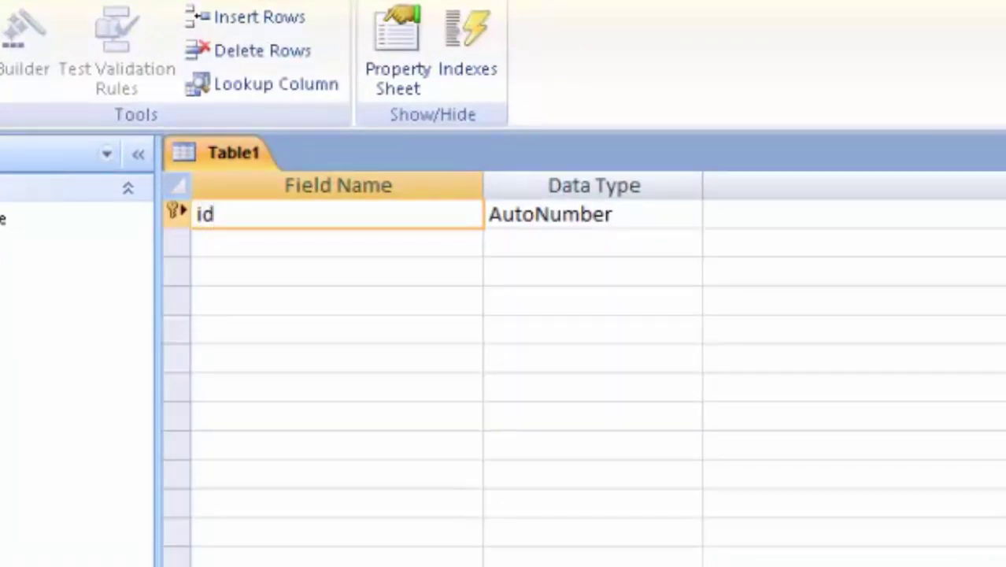
{"action": "key", "text": "Tab"}
{"action": "key", "text": "Tab"}
{"action": "key", "text": "Tab"}
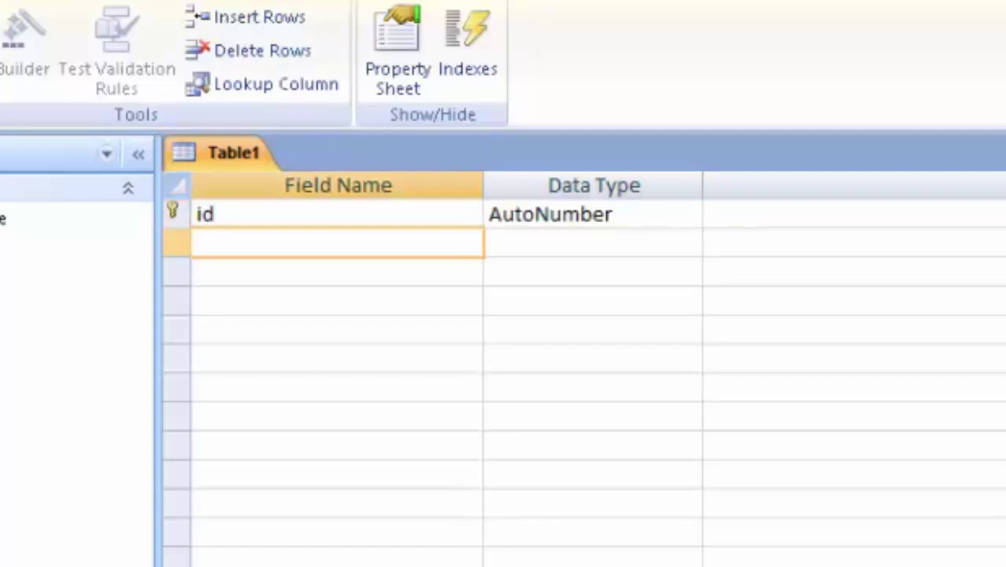
{"action": "type", "text": "Pr"}
{"action": "type", "text": "oduct Name"}
{"action": "key", "text": "Tab"}
{"action": "key", "text": "Tab"}
{"action": "key", "text": "Tab"}
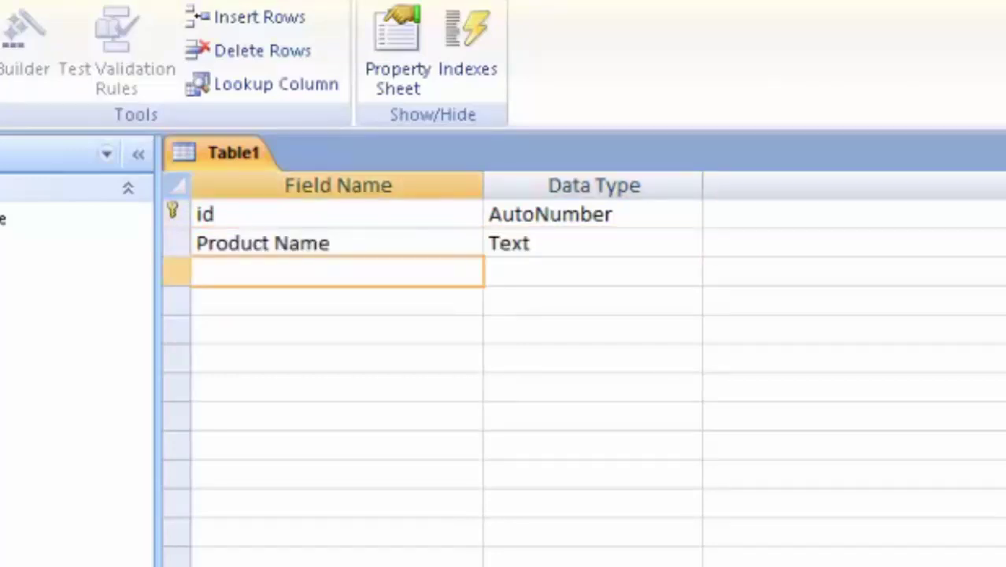
Add the Price field and set its data type to Currency
{"action": "type", "text": "Pri"}
{"action": "type", "text": "ce"}
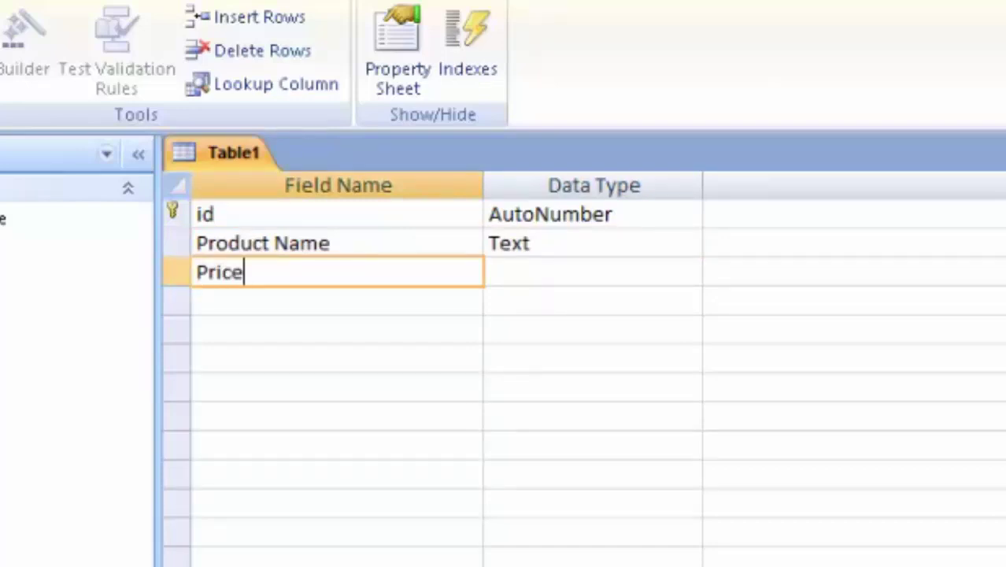
{"action": "key", "text": "Tab"}
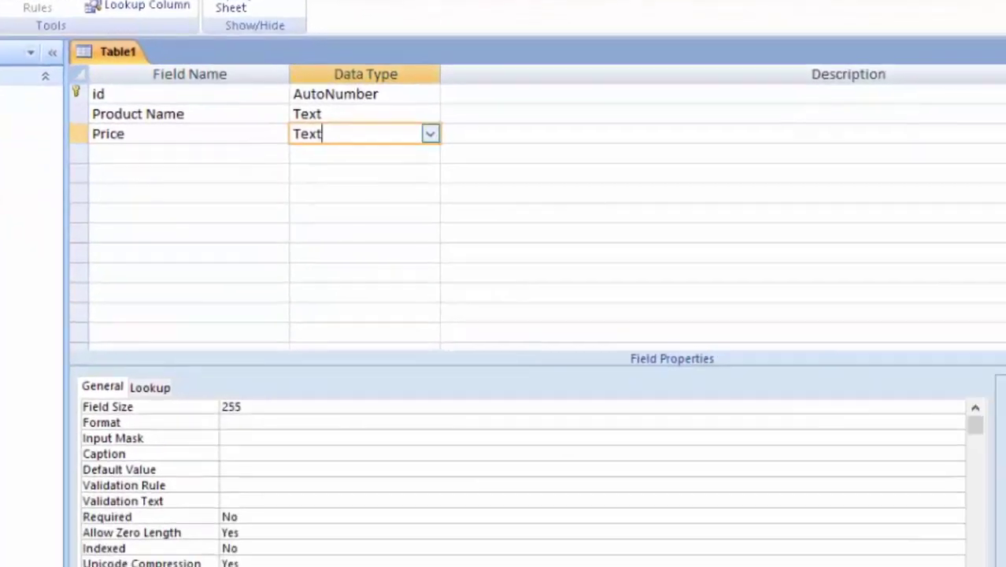
{"action": "key", "text": "alt+Down"}
{"action": "key", "text": "Return"}
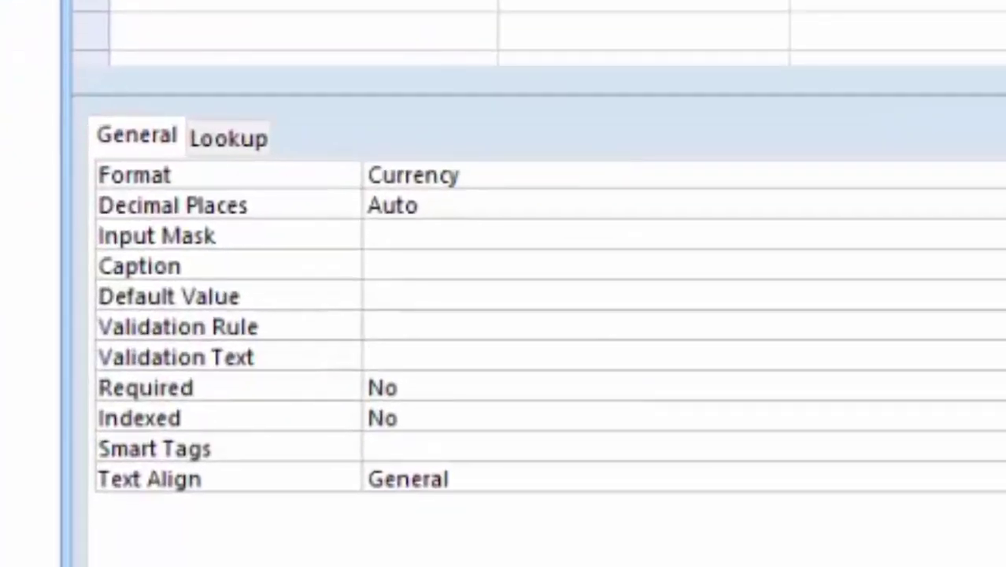
Enter the validation rule Between 6500 and 20000 for the Price field
{"action": "left_click", "coordinate": [369, 326]}
{"action": "type", "text": "B"}
{"action": "type", "text": "etwee"}
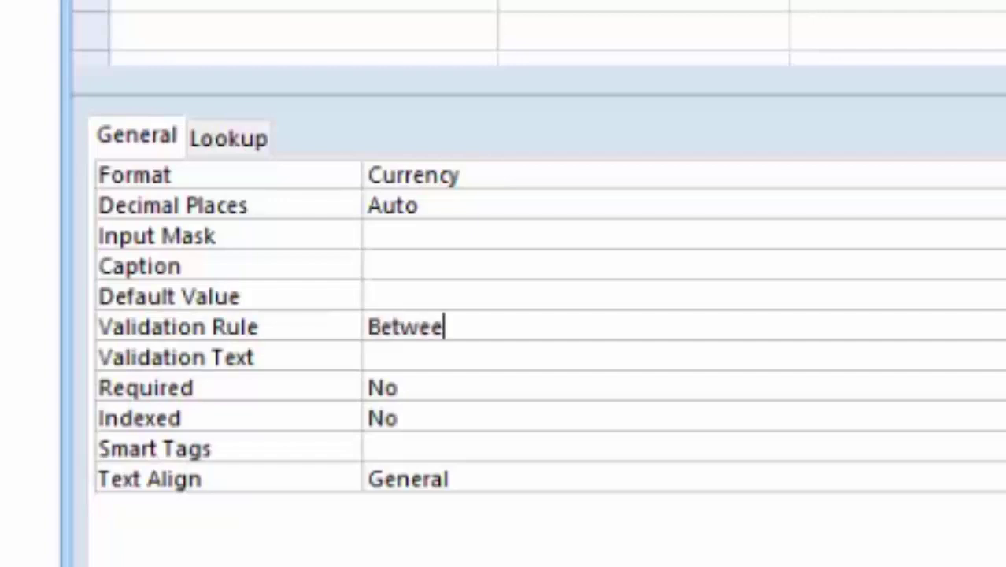
{"action": "type", "text": "n "}
{"action": "type", "text": "6"}
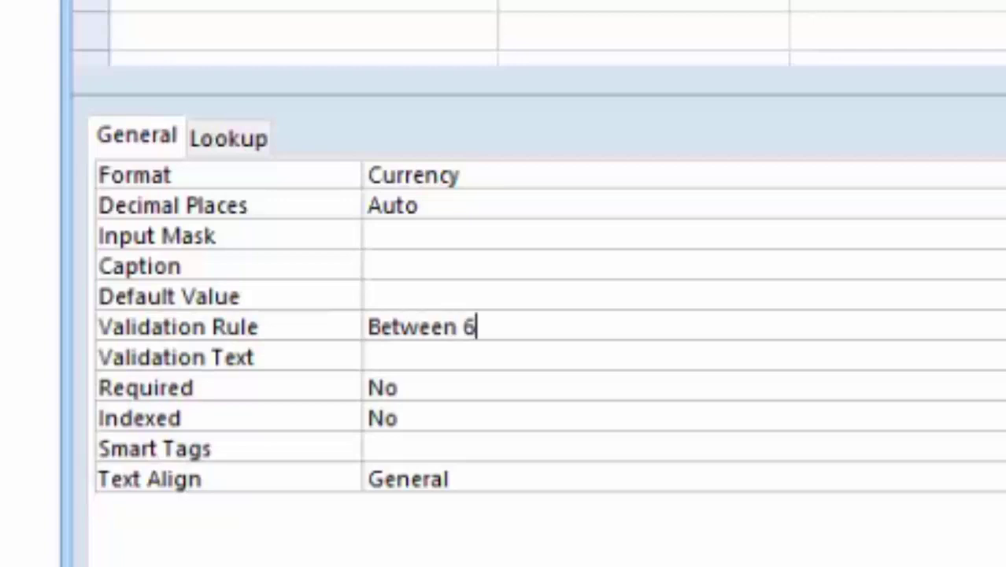
{"action": "type", "text": "500"}
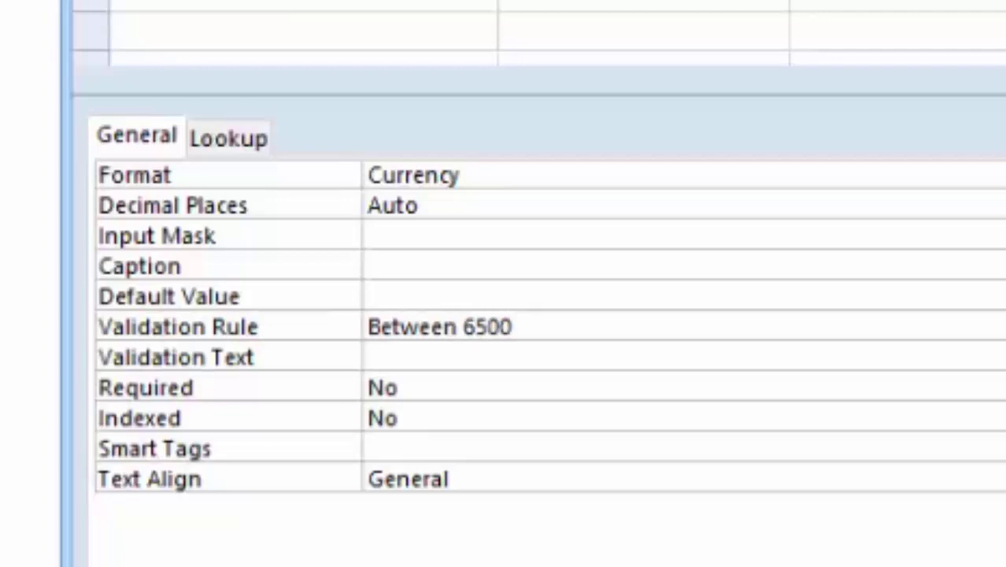
{"action": "type", "text": " and"}
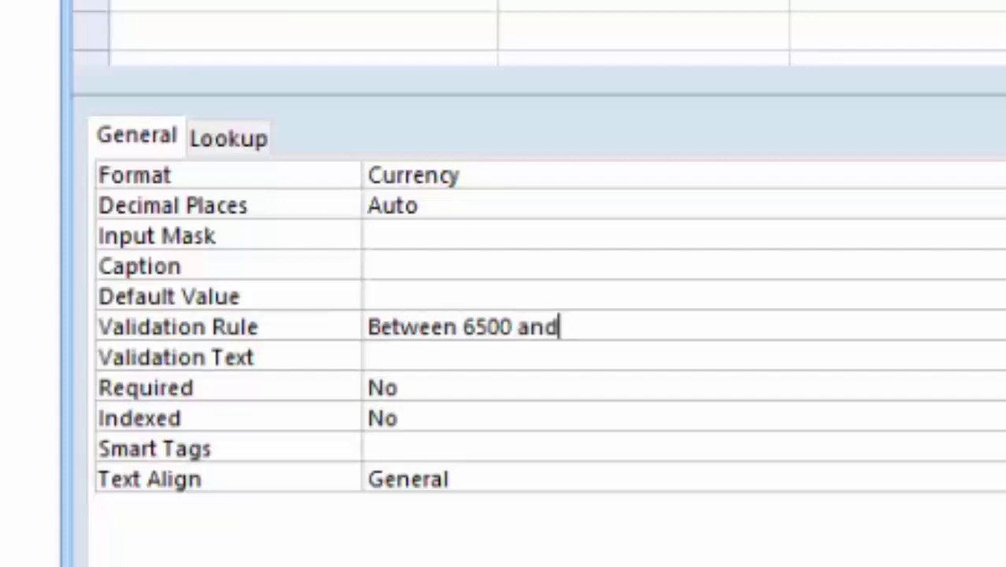
{"action": "type", "text": " 2000"}
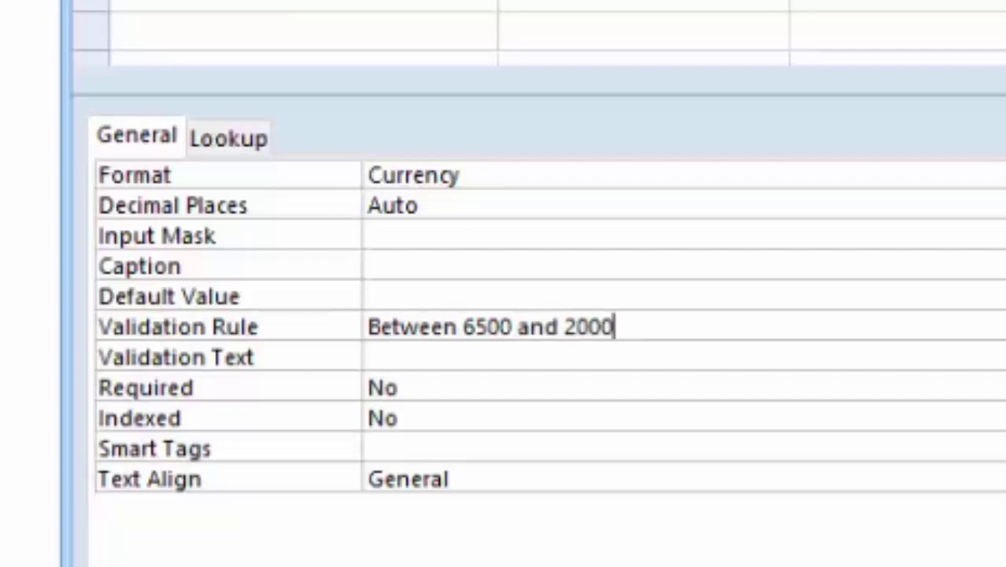
{"action": "type", "text": "0"}
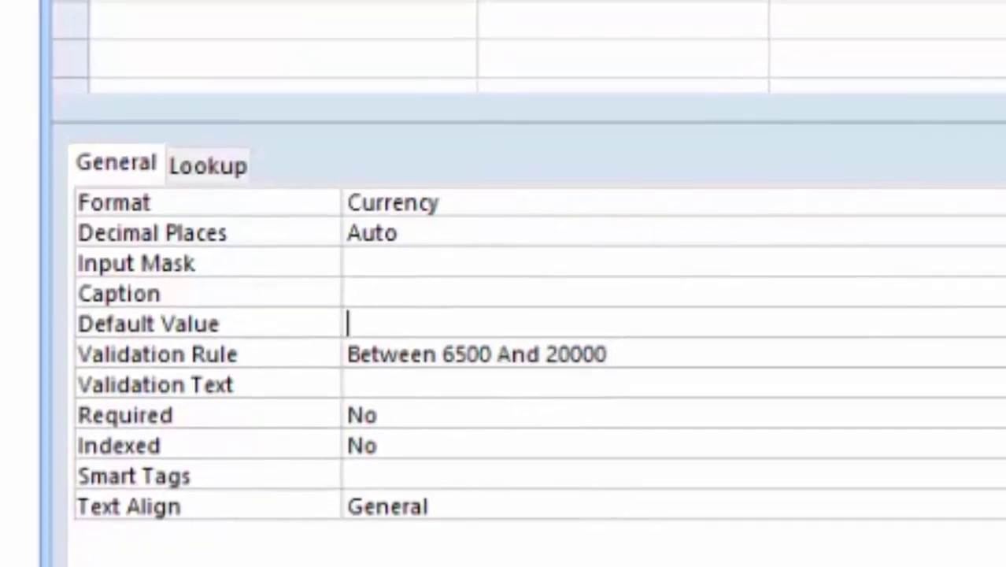
Type 'validation' as the Price field's validation text
{"action": "left_click", "coordinate": [347, 384]}
{"action": "type", "text": "va"}
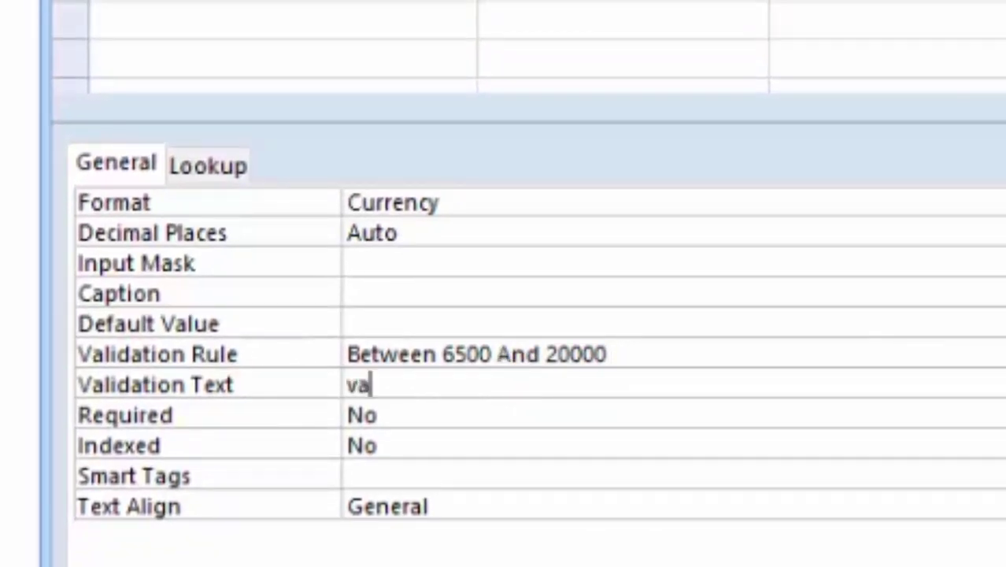
{"action": "type", "text": "lida"}
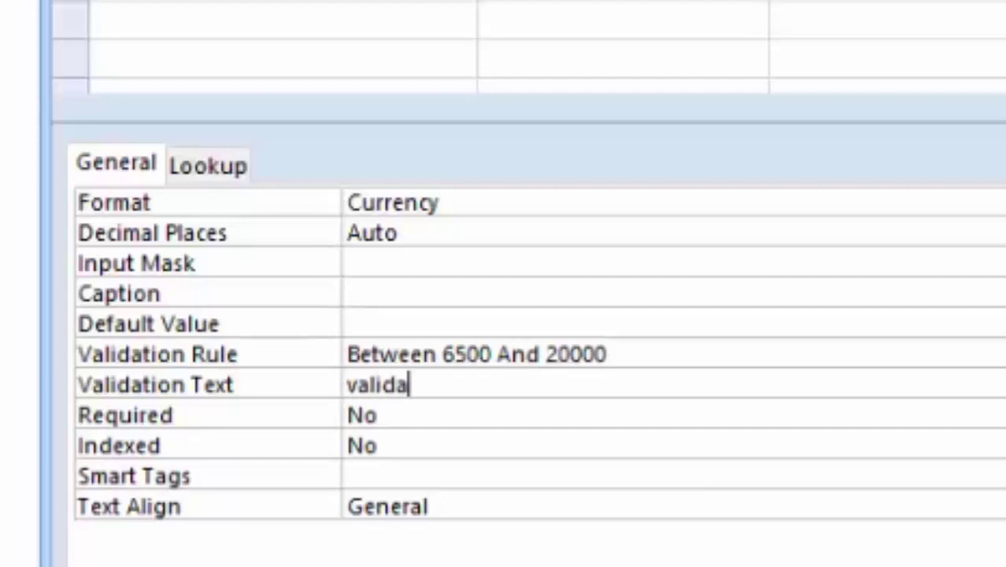
{"action": "type", "text": "tion"}
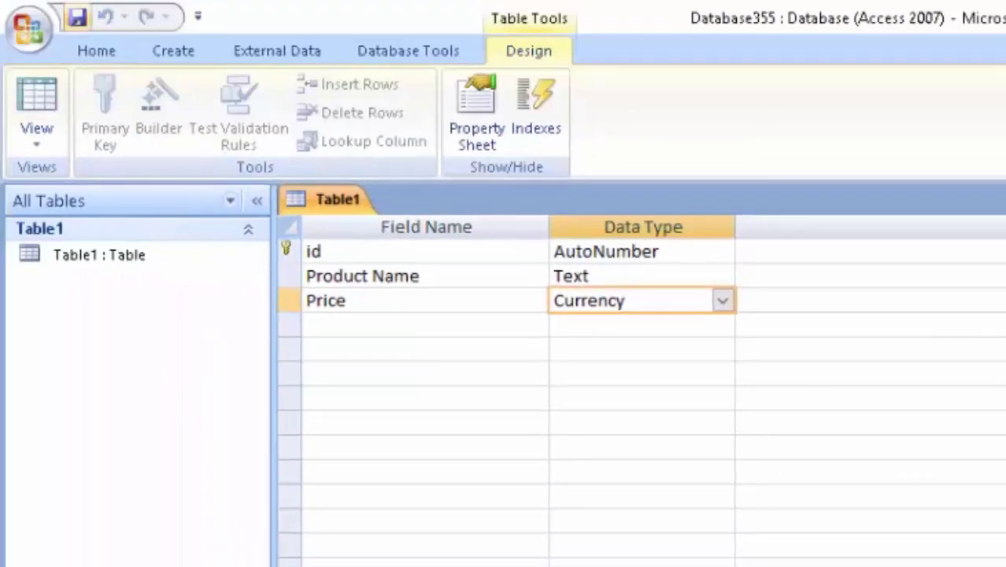
In Datasheet view, widen Product Name and enter Desktop with price 3000
{"action": "left_click", "coordinate": [37, 98]}
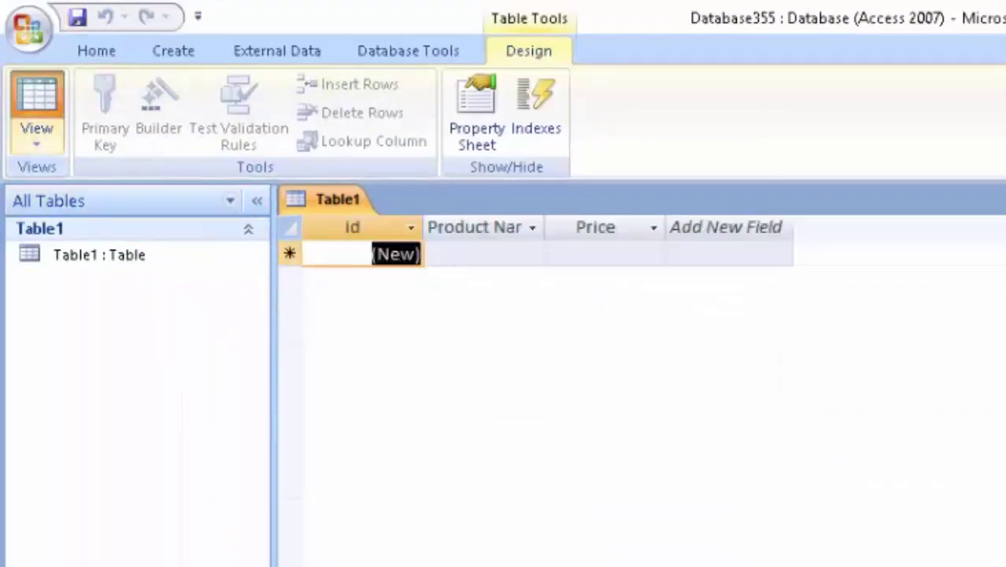
{"action": "left_click_drag", "start_coordinate": [545, 227], "coordinate": [576, 229]}
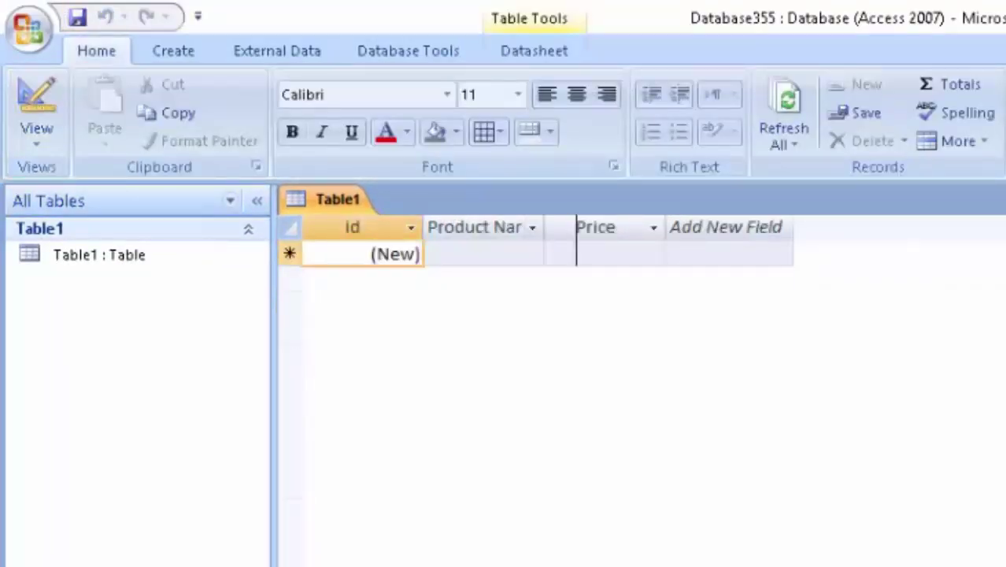
{"action": "left_click", "coordinate": [503, 253]}
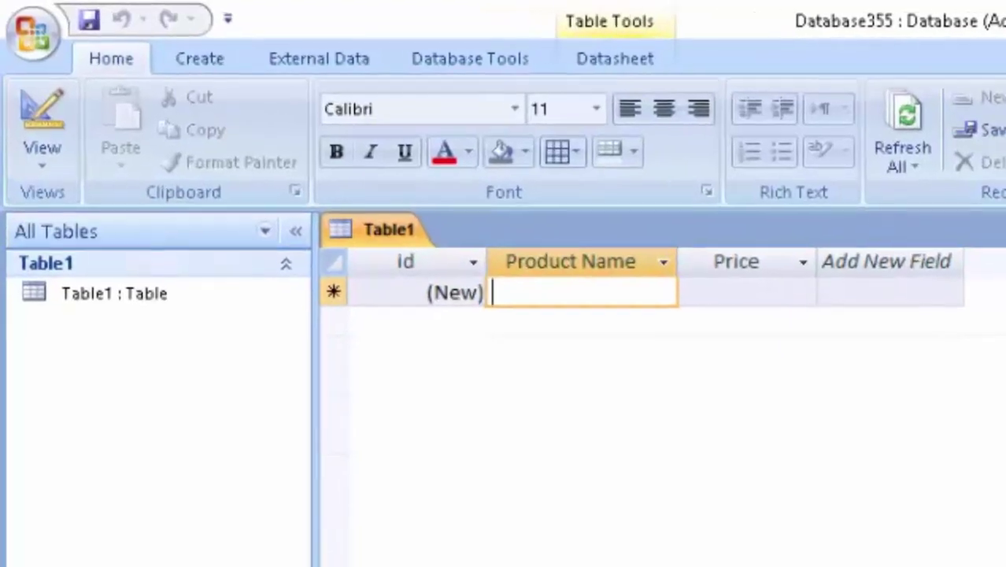
{"action": "type", "text": "De"}
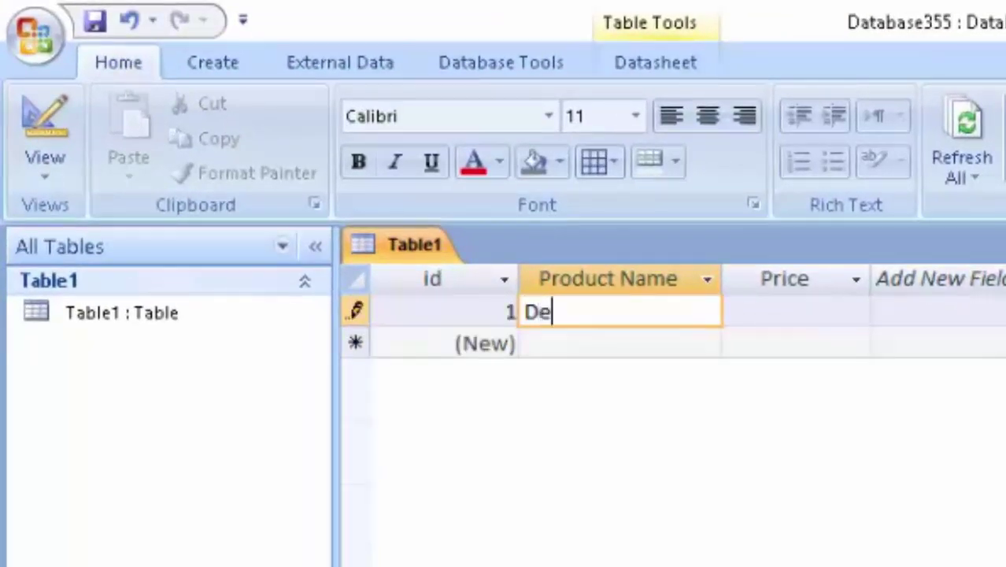
{"action": "type", "text": "sktop"}
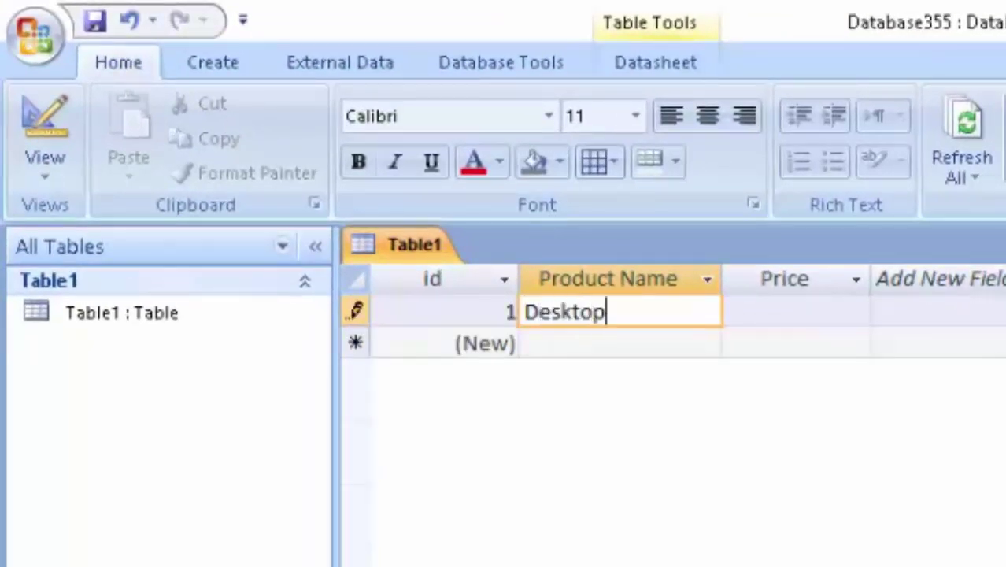
{"action": "key", "text": "Tab"}
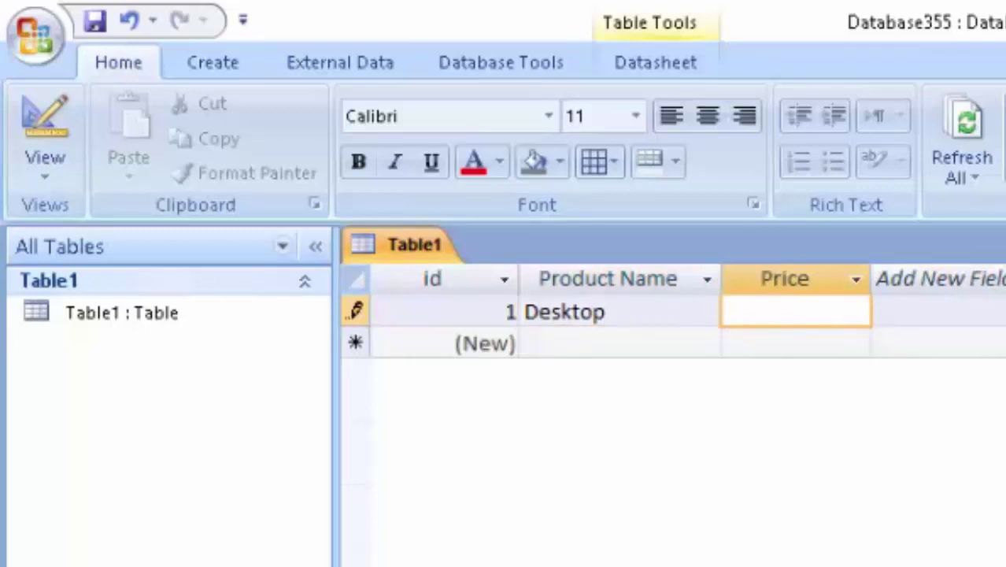
{"action": "type", "text": "300"}
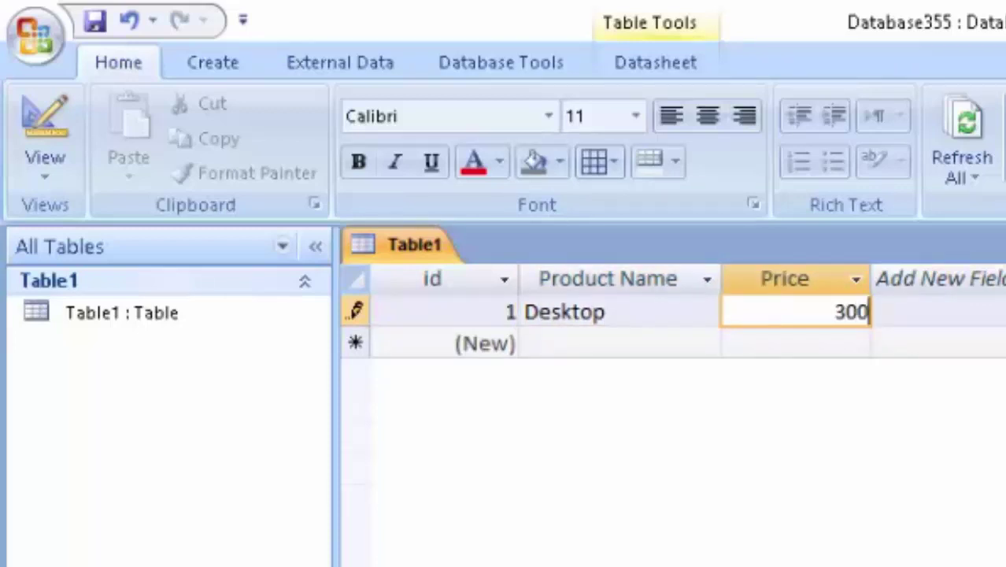
{"action": "type", "text": "0"}
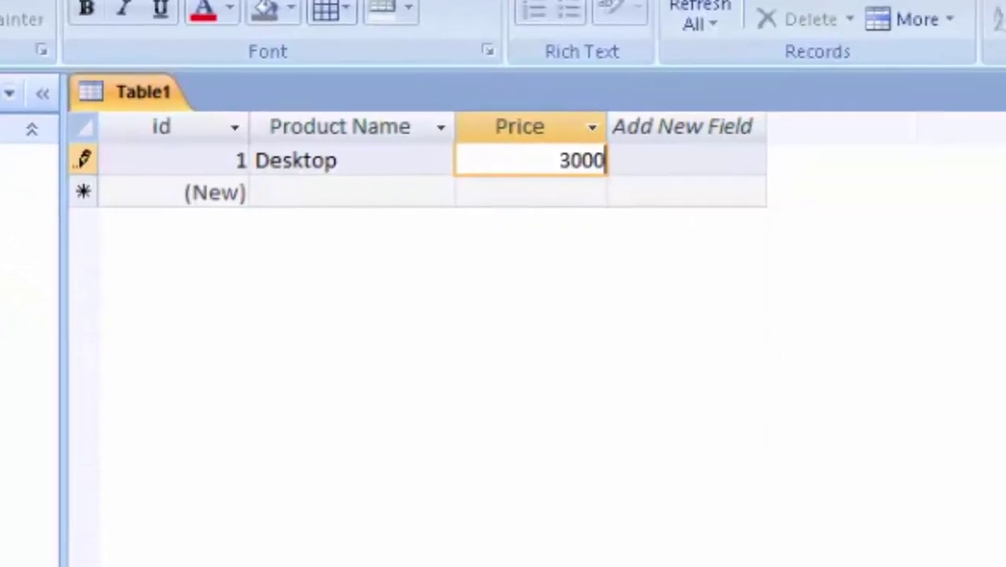
Dismiss the rejection of 3000 and change Desktop's price to 6500
{"action": "key", "text": "Tab"}
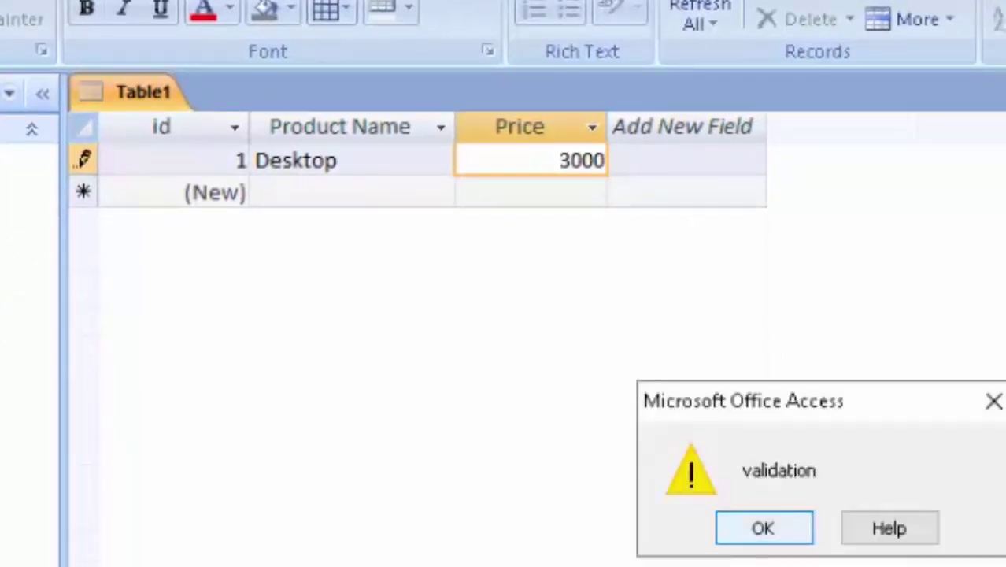
{"action": "left_click", "coordinate": [763, 527]}
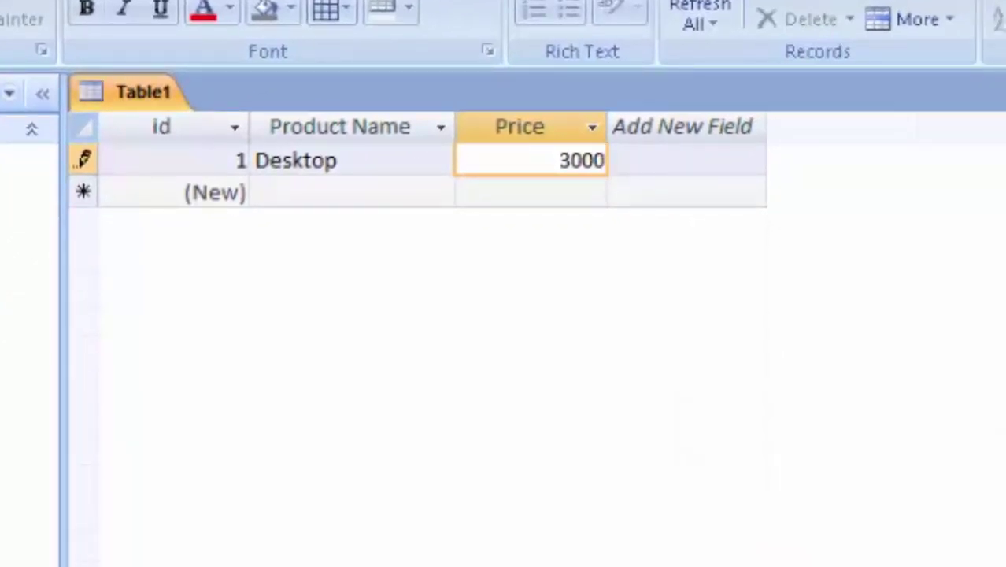
{"action": "key", "text": "Tab"}
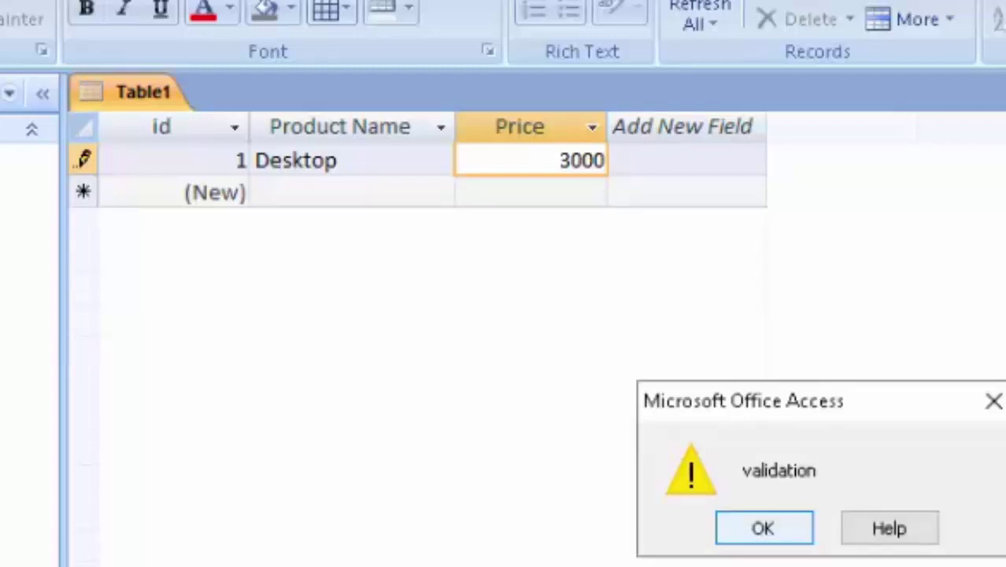
{"action": "left_click", "coordinate": [764, 526]}
{"action": "key", "text": "Home"}
{"action": "key", "text": "shift+End"}
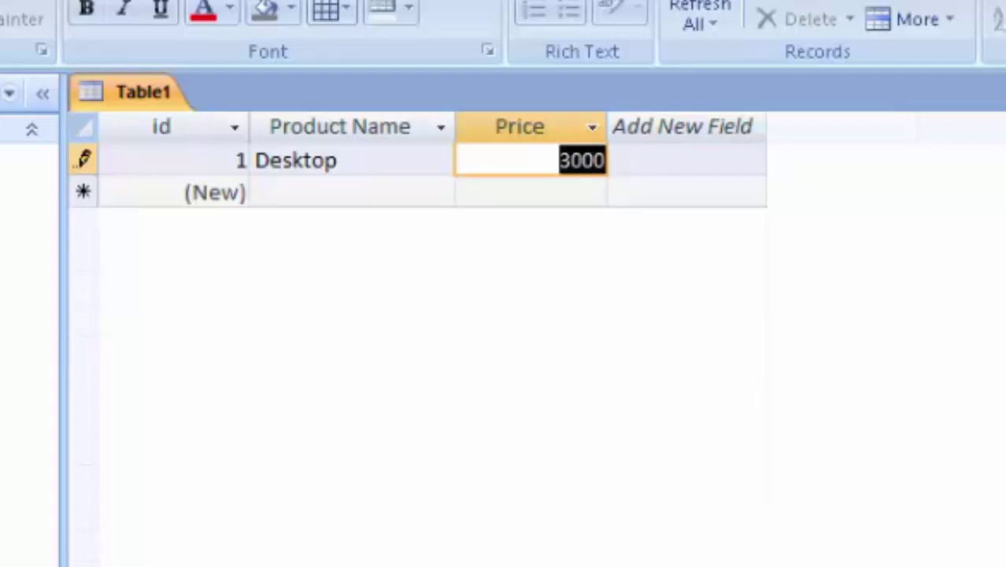
{"action": "key", "text": "Delete"}
{"action": "type", "text": "650"}
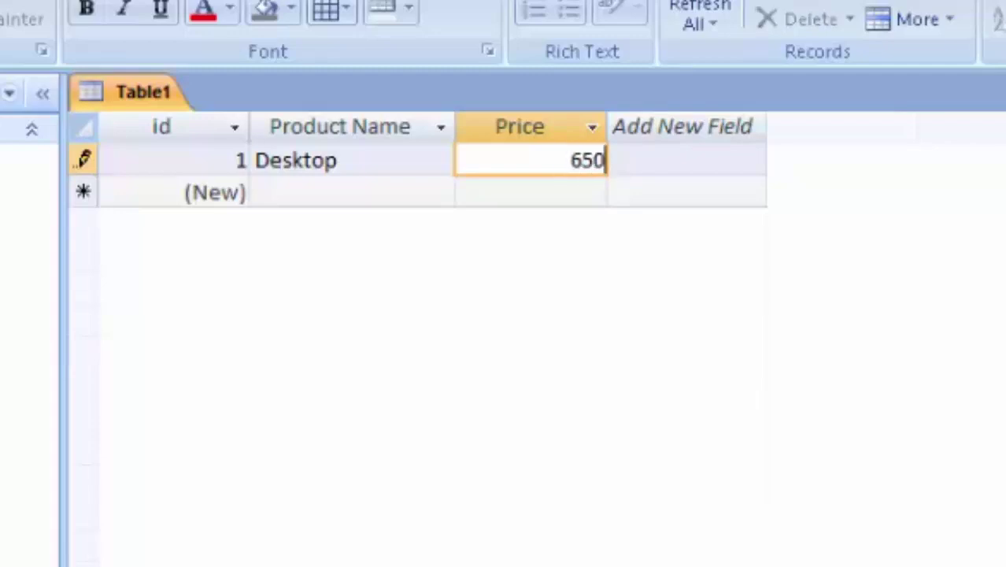
{"action": "type", "text": "0"}
{"action": "left_click", "coordinate": [215, 192]}
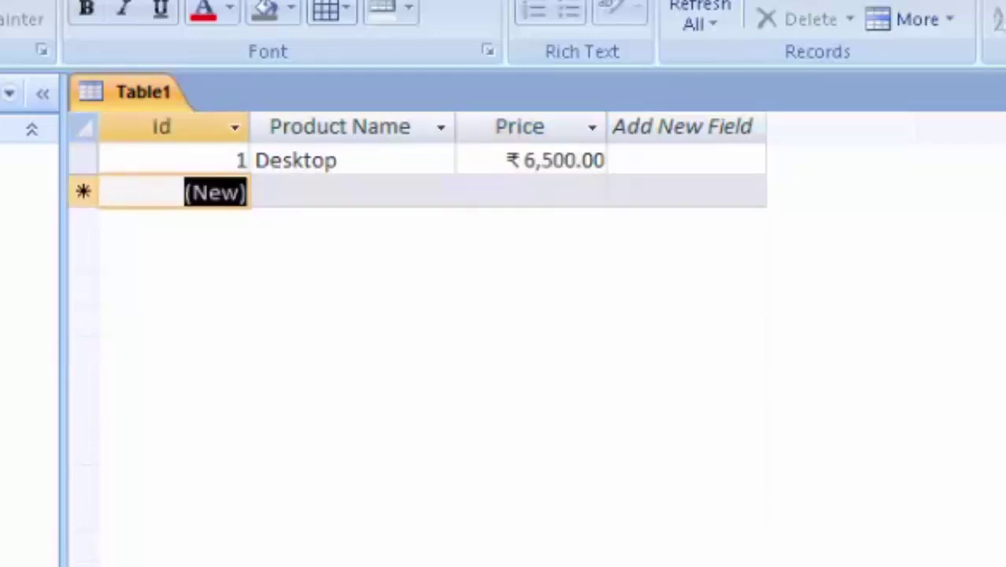
Add a record Mouse priced 120, then clear the rejected price
{"action": "left_click", "coordinate": [352, 192]}
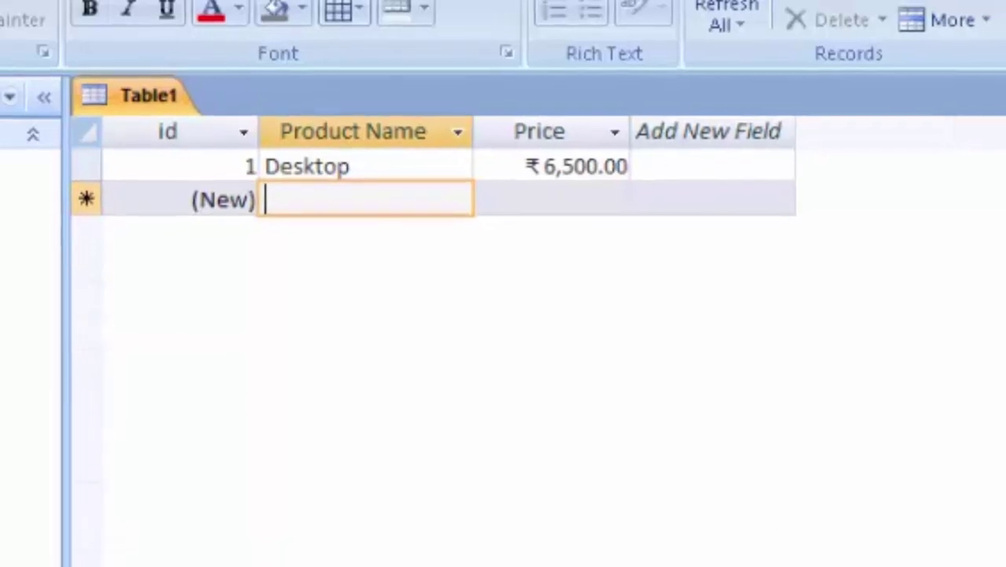
{"action": "type", "text": "Mouse"}
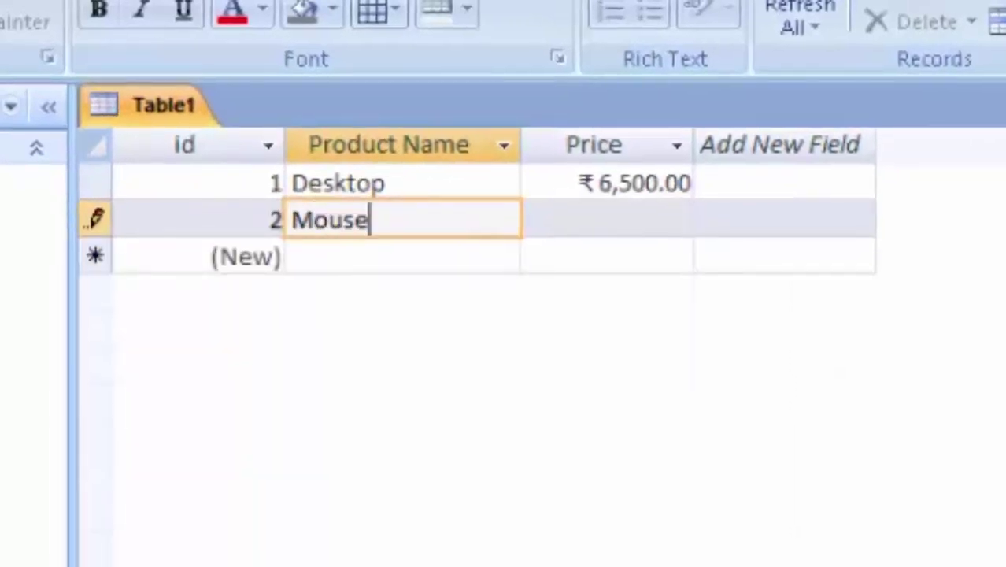
{"action": "key", "text": "Tab"}
{"action": "type", "text": "12"}
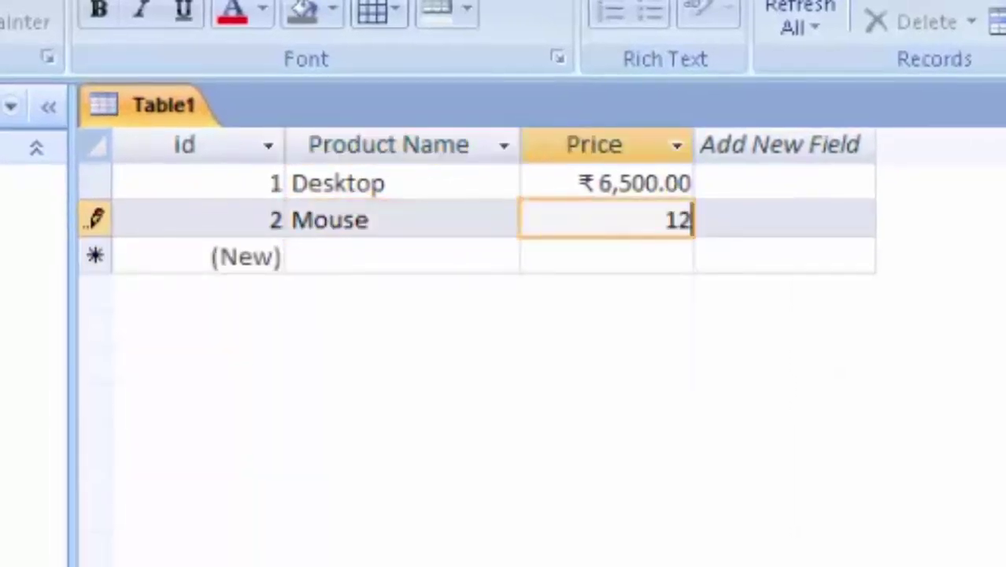
{"action": "type", "text": "0"}
{"action": "key", "text": "Tab"}
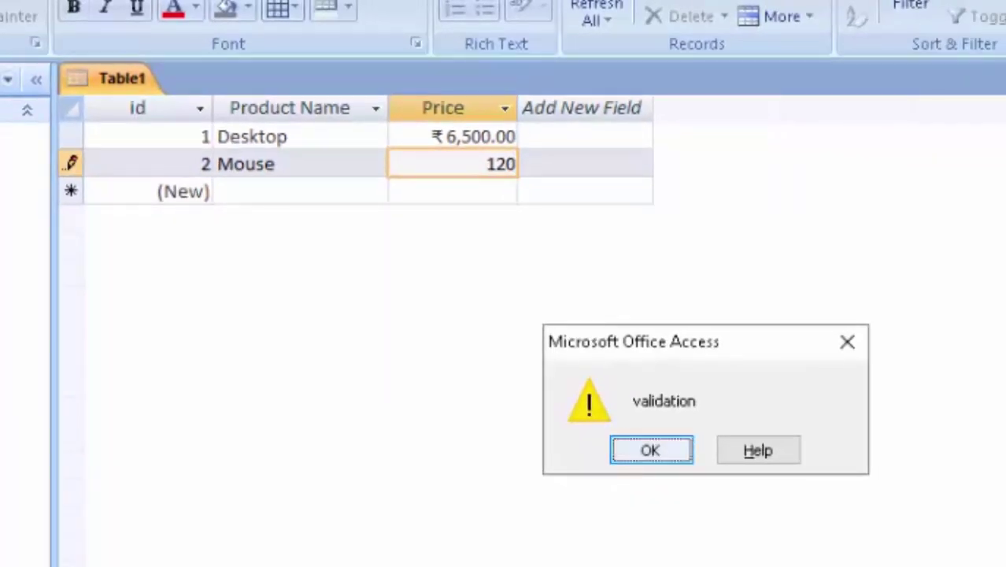
{"action": "key", "text": "Return"}
{"action": "key", "text": "Home"}
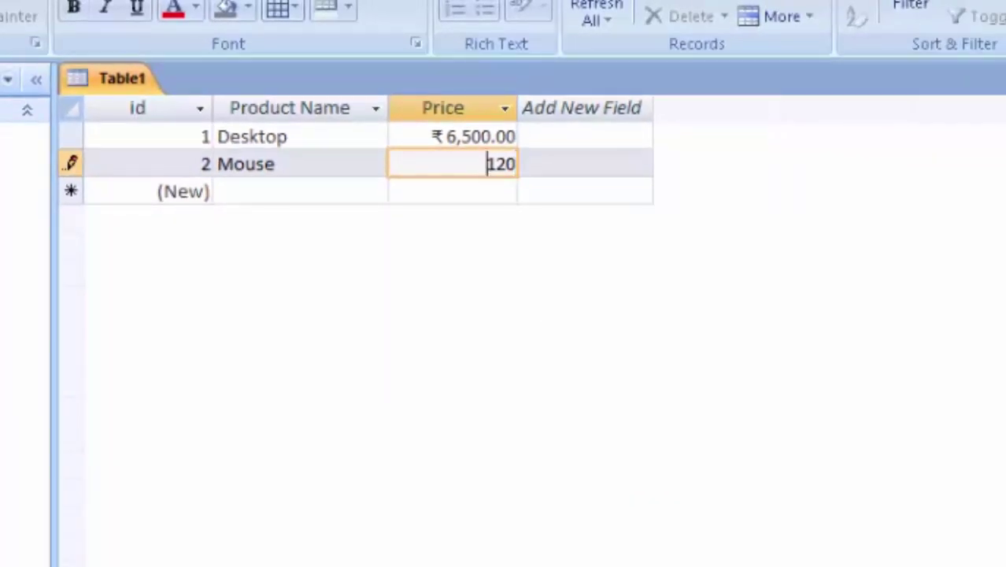
{"action": "key", "text": "shift+End"}
{"action": "key", "text": "BackSpace"}
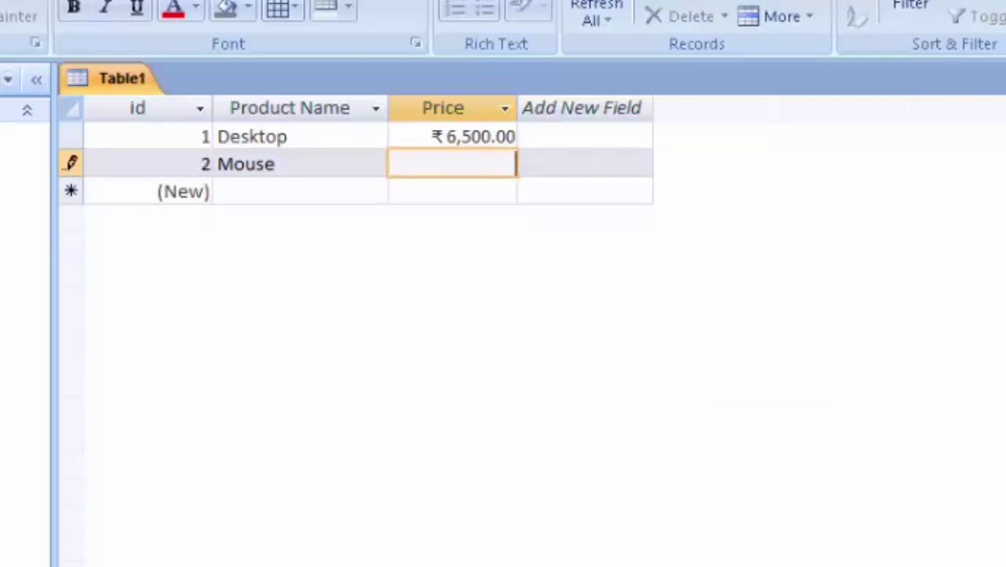
Rename the second product from Mouse to Mobile
{"action": "key", "text": "shift+Tab"}
{"action": "key", "text": "BackSpace"}
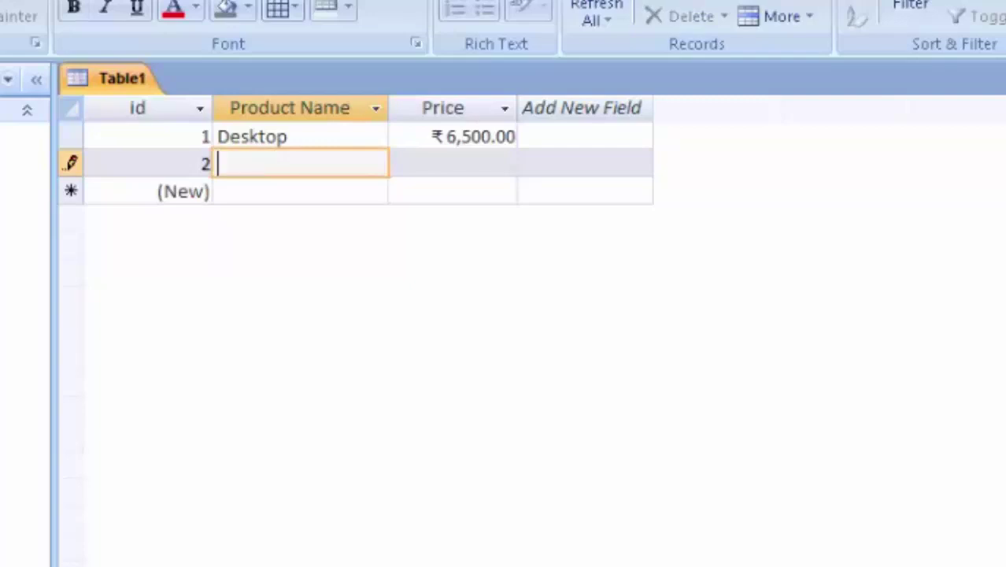
{"action": "type", "text": "Mobil"}
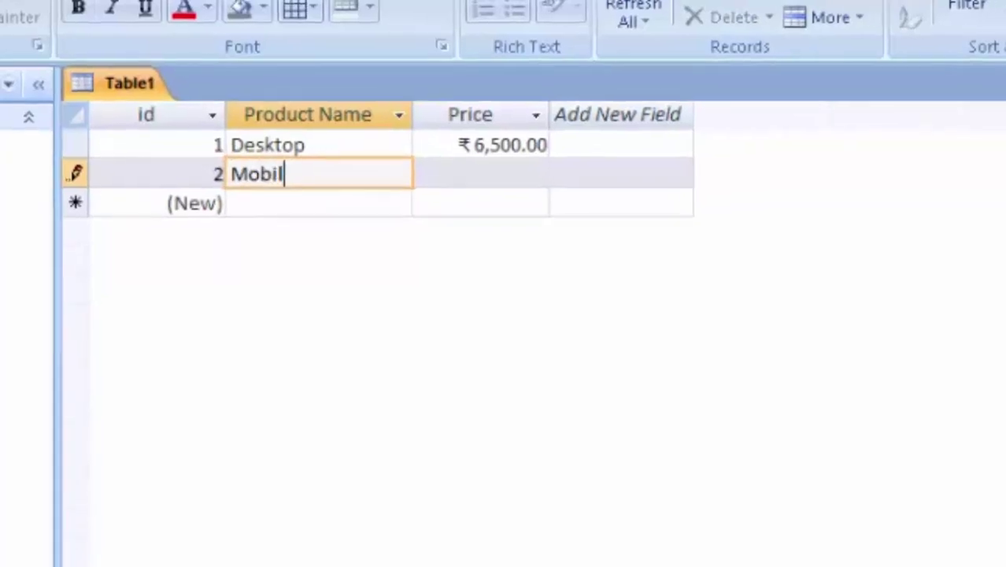
{"action": "type", "text": "e"}
{"action": "key", "text": "Tab"}
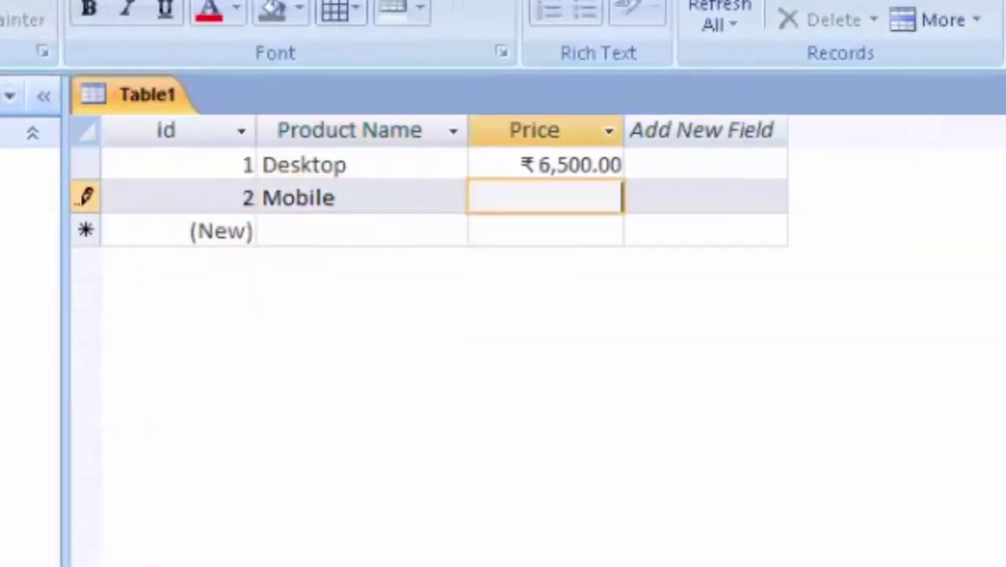
Try price 22000, then after the rejection set Mobile's price to 20000
{"action": "type", "text": "22"}
{"action": "type", "text": "000"}
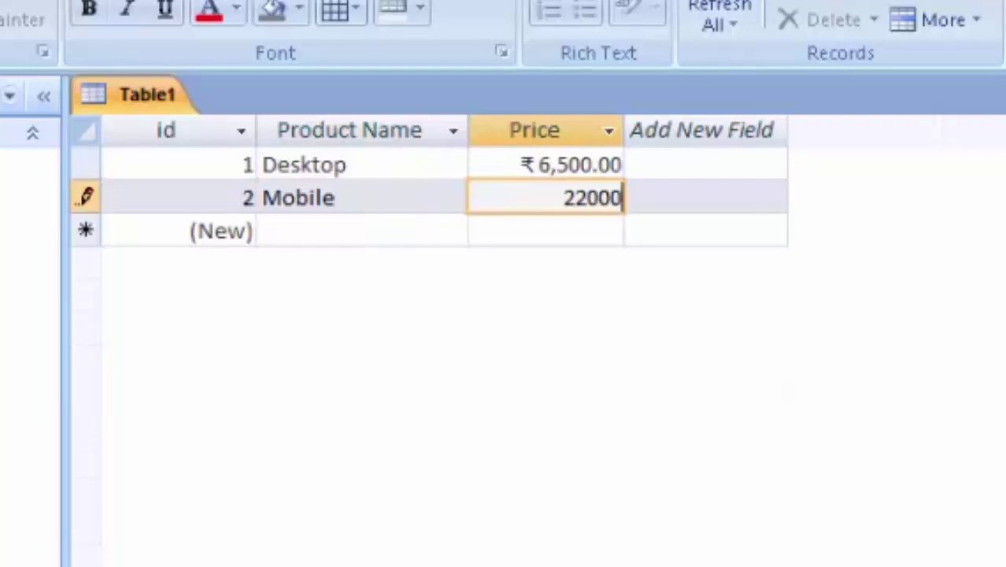
{"action": "key", "text": "Tab"}
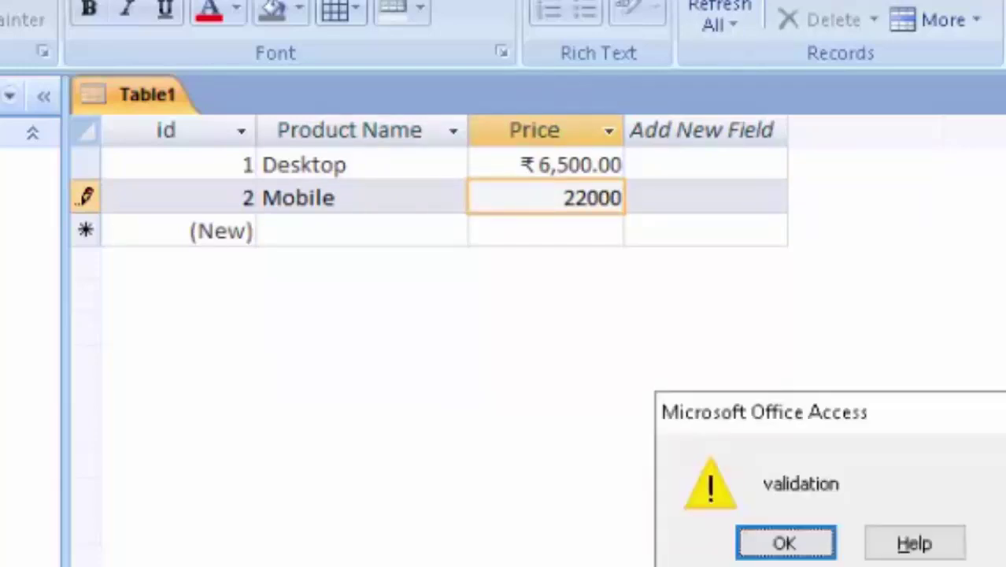
{"action": "key", "text": "Return"}
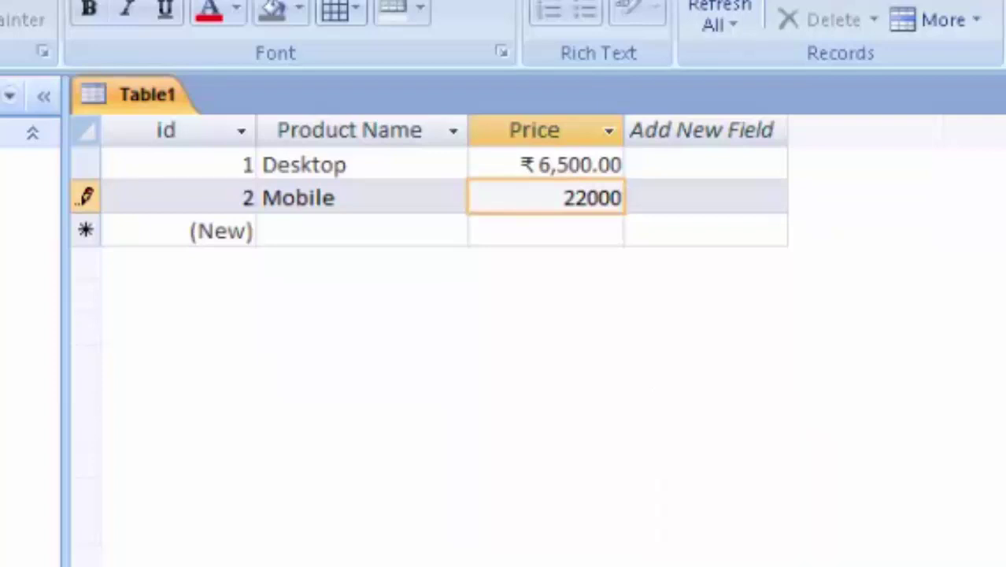
{"action": "key", "text": "shift+End"}
{"action": "key", "text": "BackSpace"}
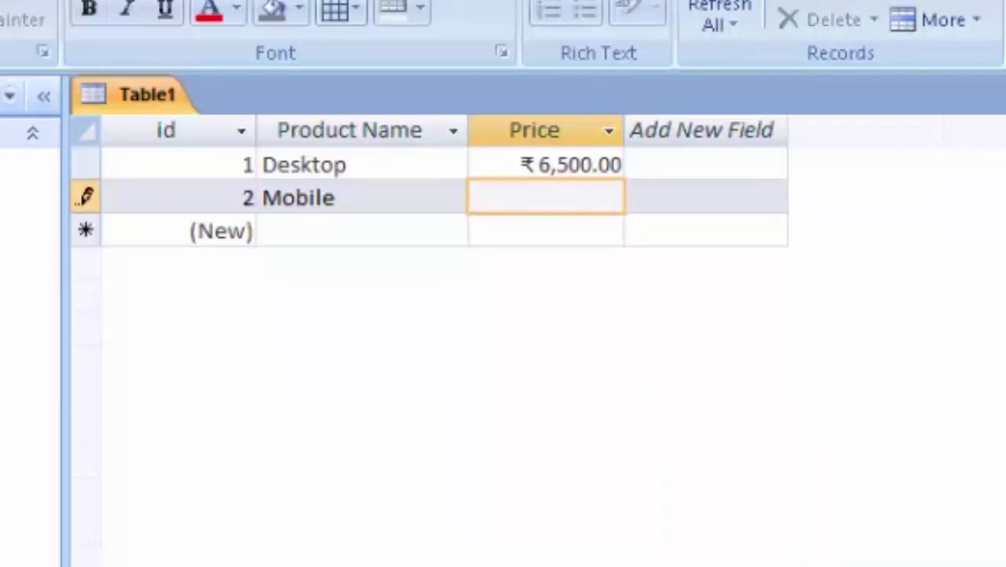
{"action": "type", "text": "20000"}
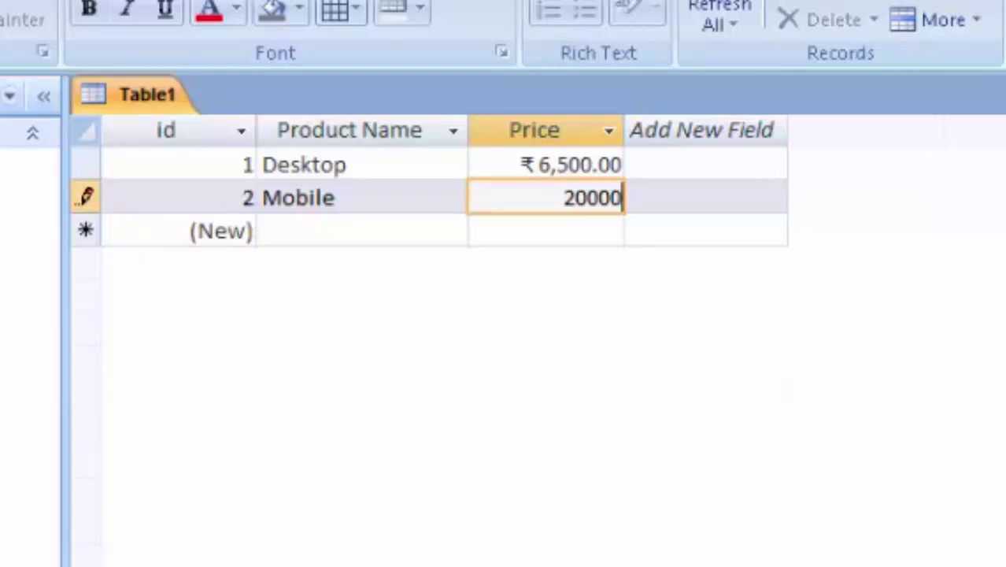
{"action": "key", "text": "Tab"}
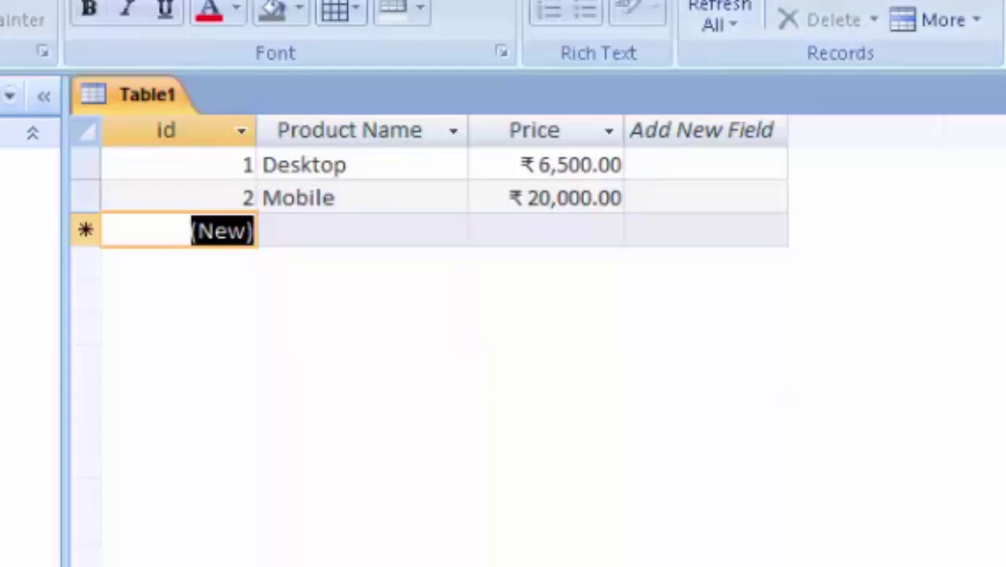
Enter Laptop as the third product name
{"action": "left_click", "coordinate": [362, 230]}
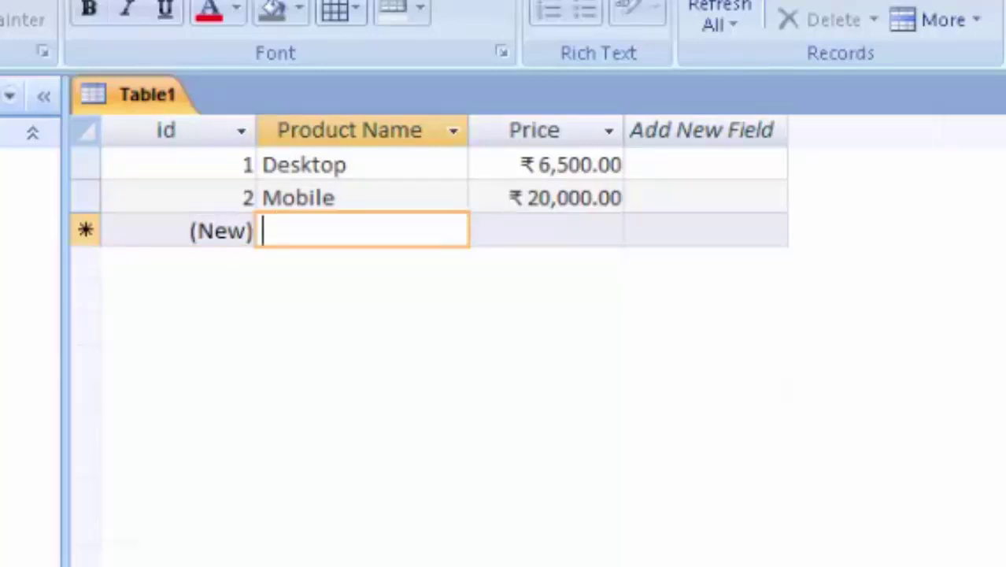
{"action": "type", "text": "L"}
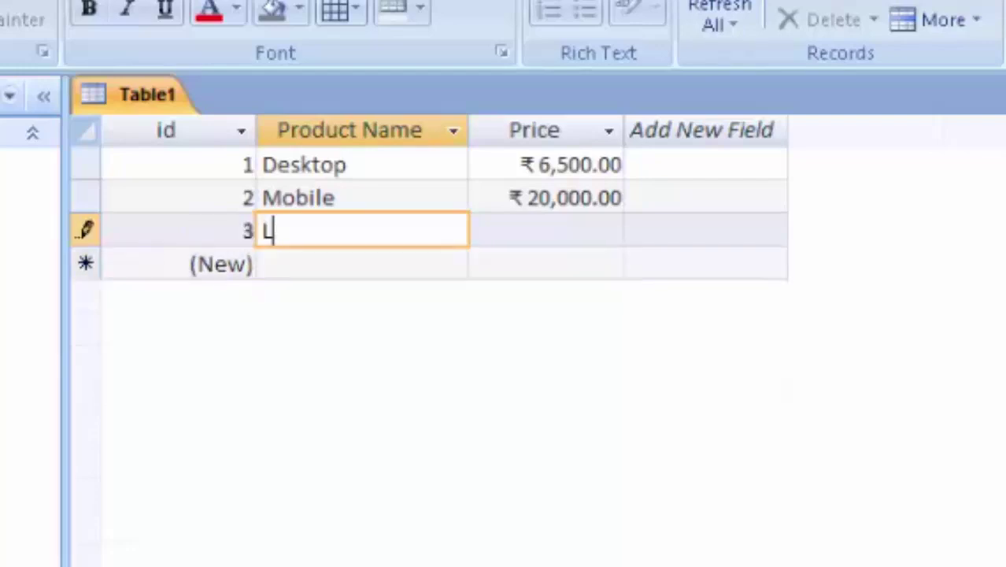
{"action": "type", "text": "apti"}
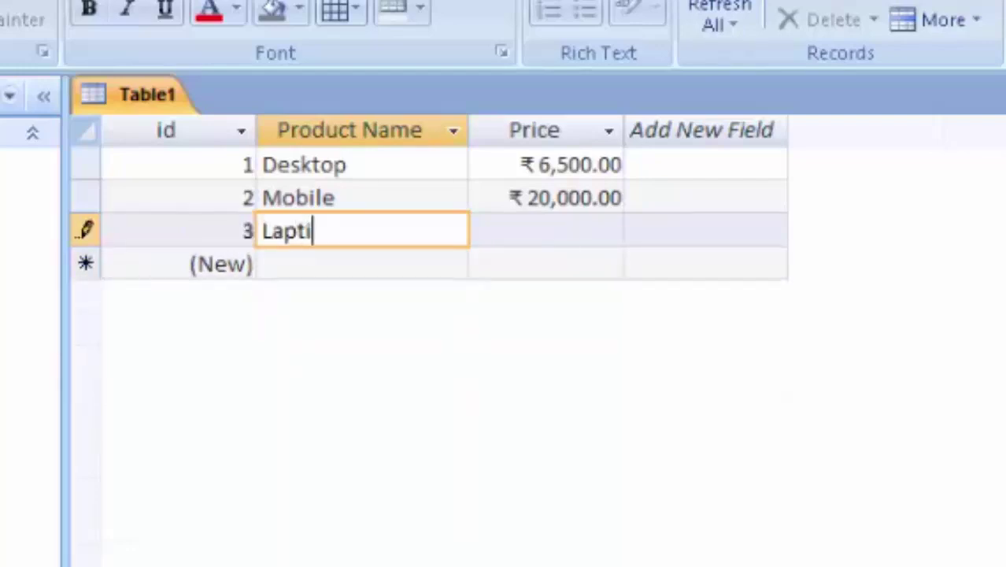
{"action": "key", "text": "BackSpace"}
{"action": "type", "text": "op"}
{"action": "left_click", "coordinate": [546, 230]}
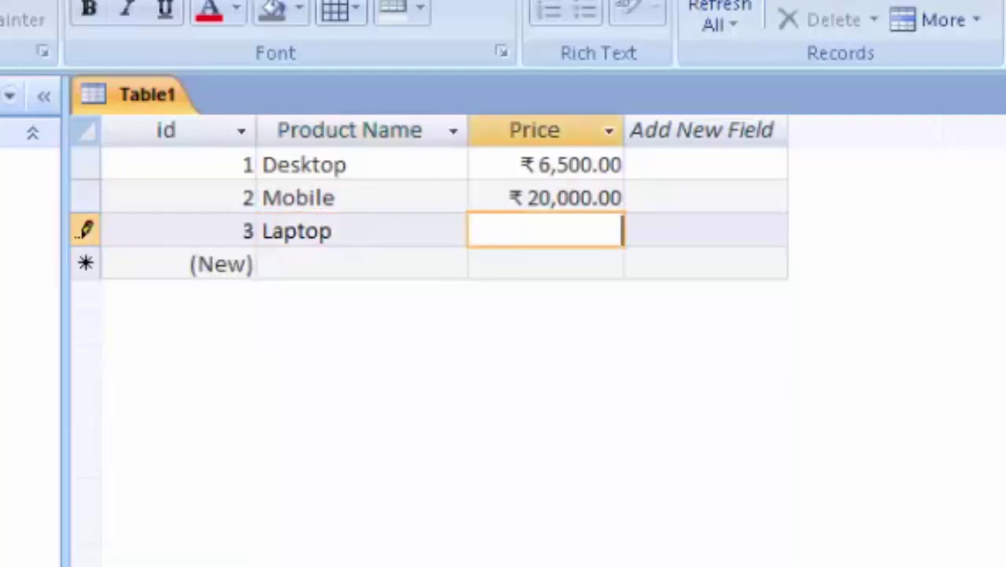
Try price 66000, then after the rejection set Laptop's price to 20000
{"action": "type", "text": "6"}
{"action": "type", "text": "600"}
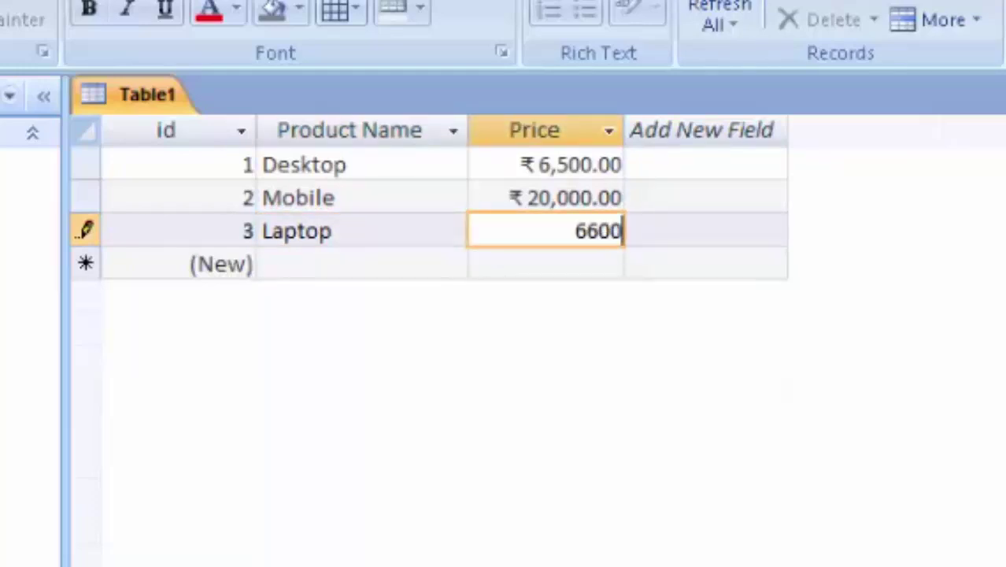
{"action": "type", "text": "0"}
{"action": "key", "text": "Return"}
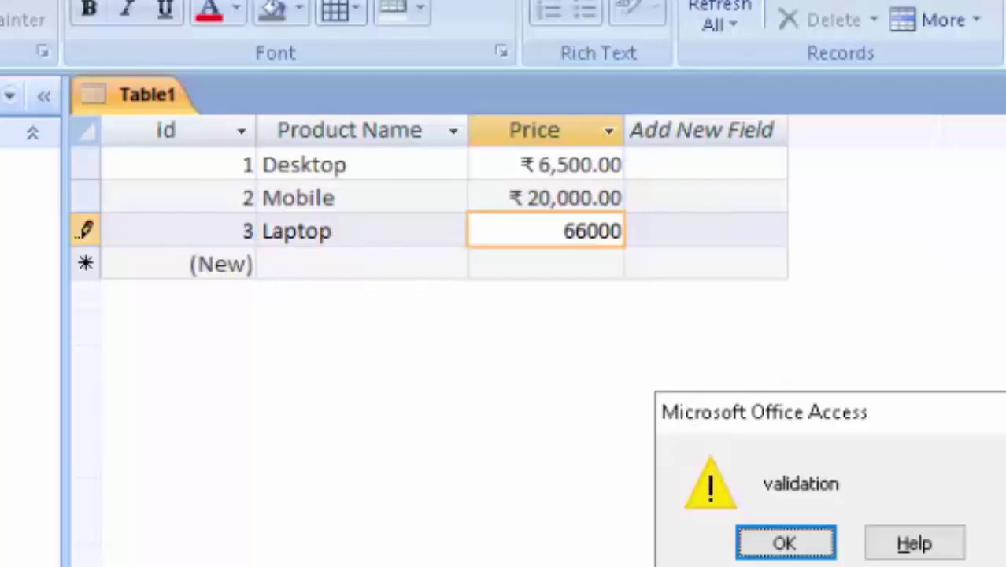
{"action": "key", "text": "Return"}
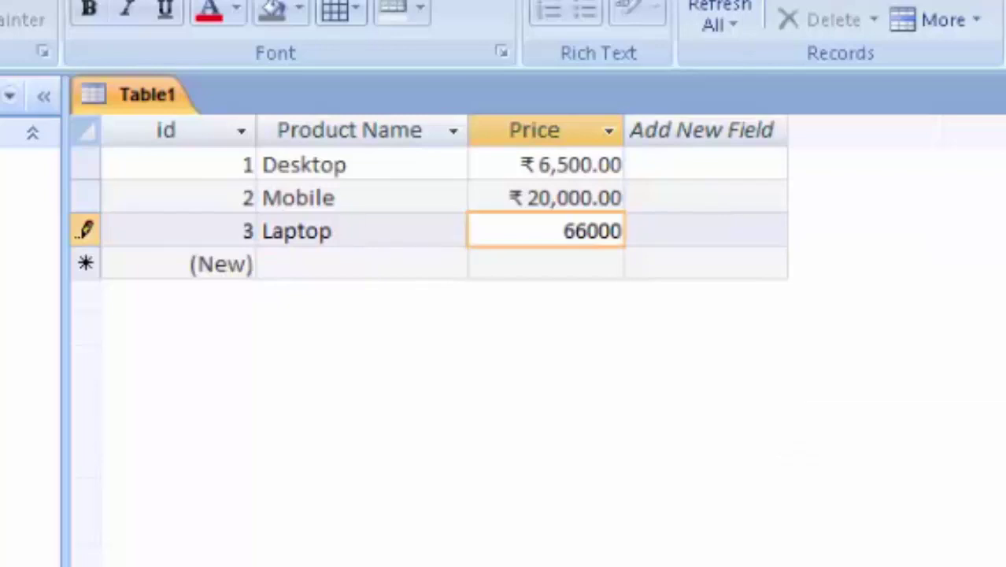
{"action": "key", "text": "F2"}
{"action": "key", "text": "BackSpace"}
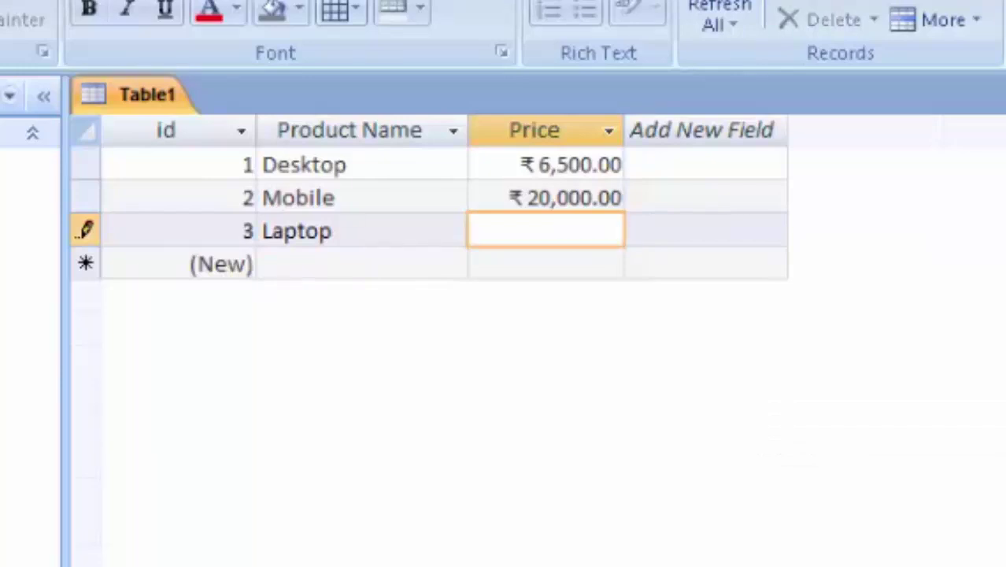
{"action": "type", "text": "20000"}
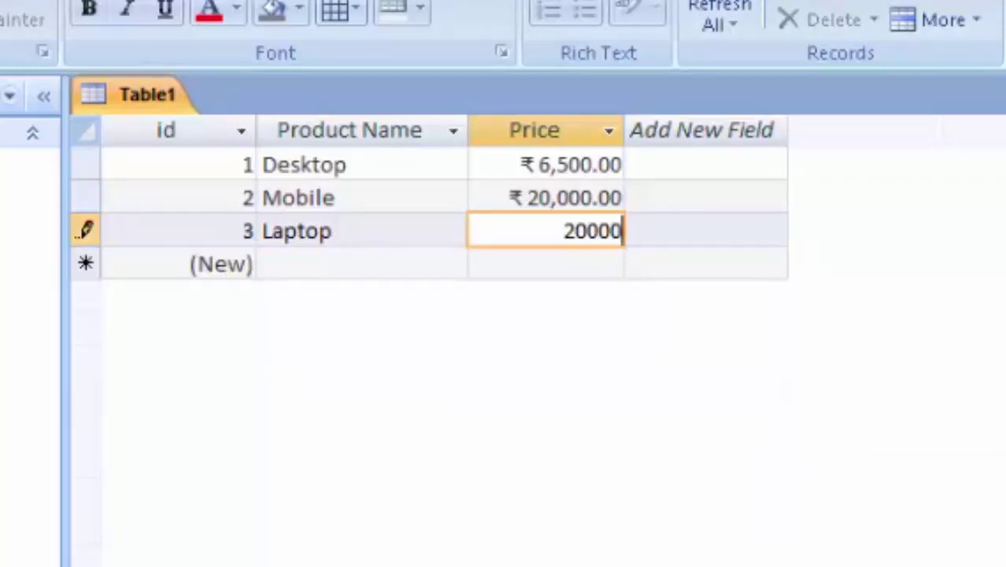
{"action": "key", "text": "Tab"}
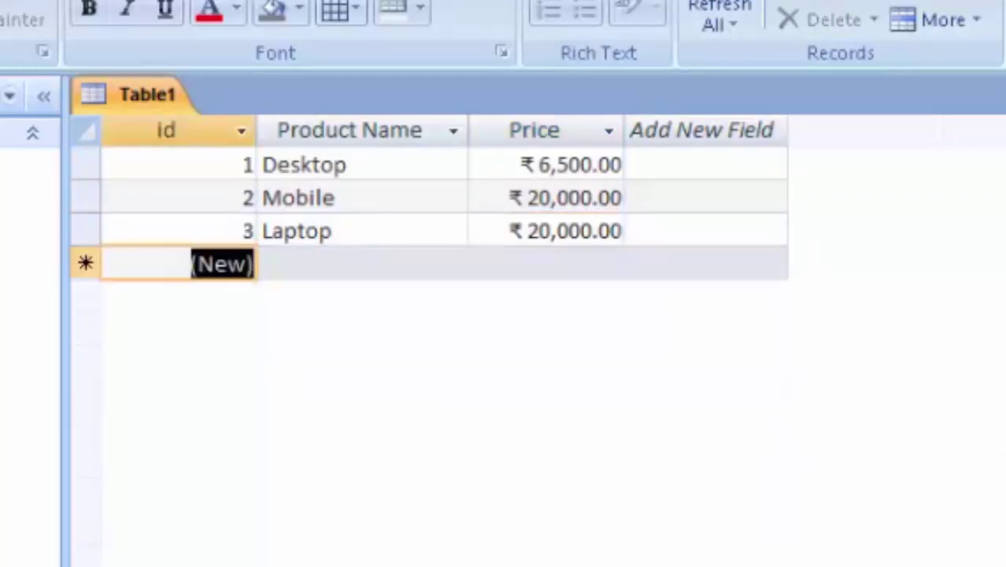